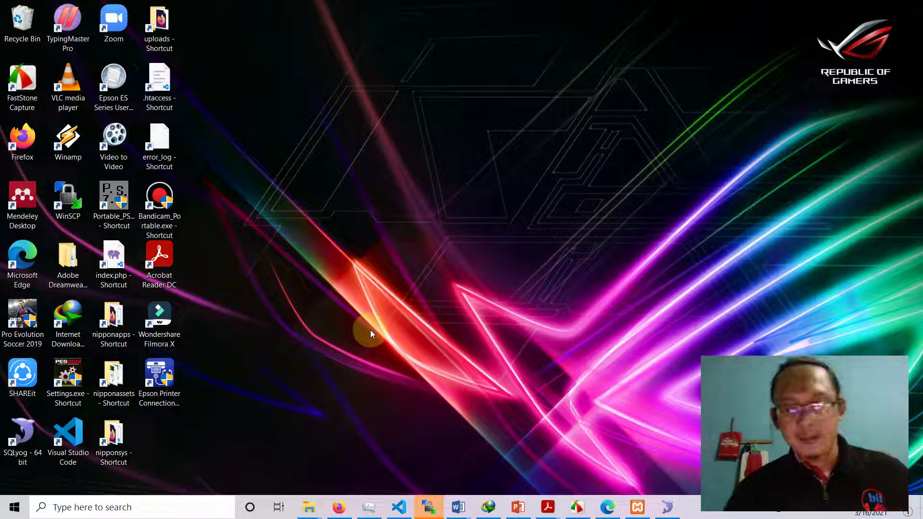
Switch to SQLyog, copy the Query Builder's barang, kategori and admin join into a new query editor and run it
click(667, 507)
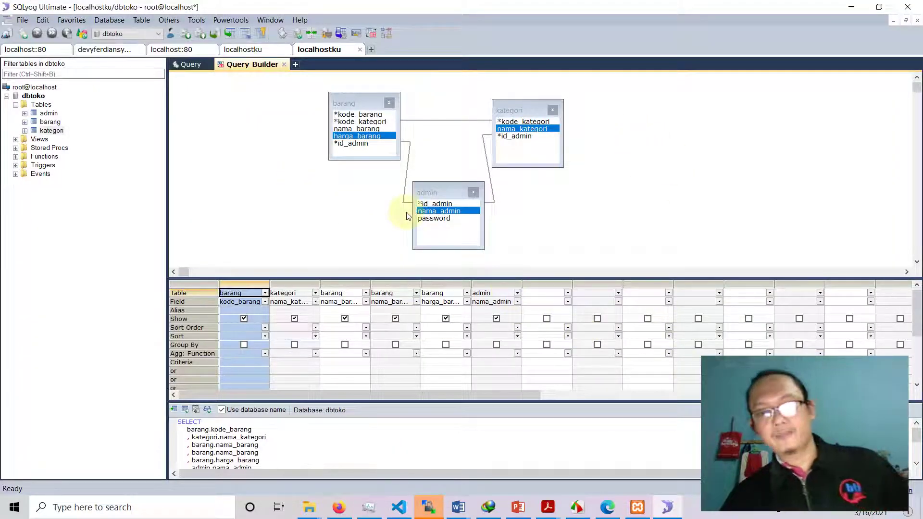
click(185, 409)
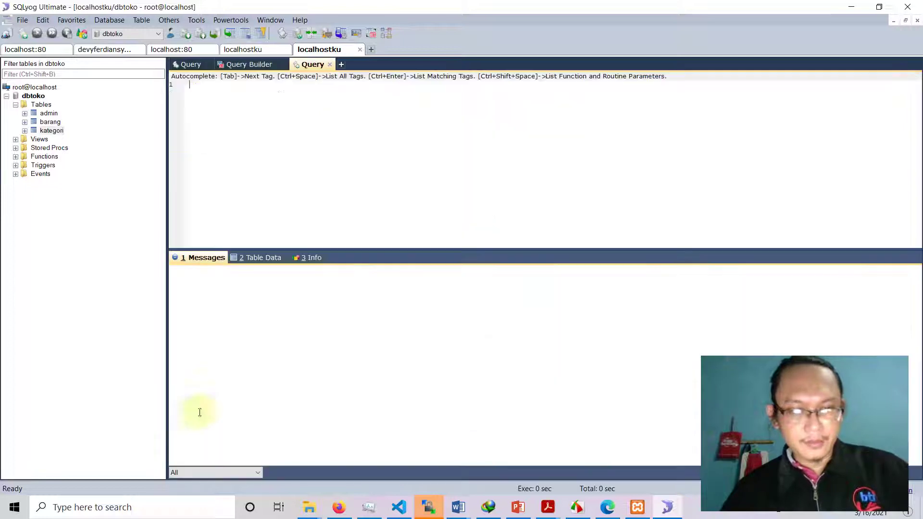
text(SELECT     barang.kode_barang     , kategori.nama_kategori     , barang.nama_barang     , barang.nama_barang     , barang.harga_barang     , admin.nama_admin FROM     dbtoko.admin     INNER JOIN dbtoko.barang         ON (admin.id_admin = barang.id_admin)     INNER JOIN dbtoko.kategori         ON (admin.id_admin = kategori.id_admin) AND (barang.kode_kategori = kategori.kode_kategori);)
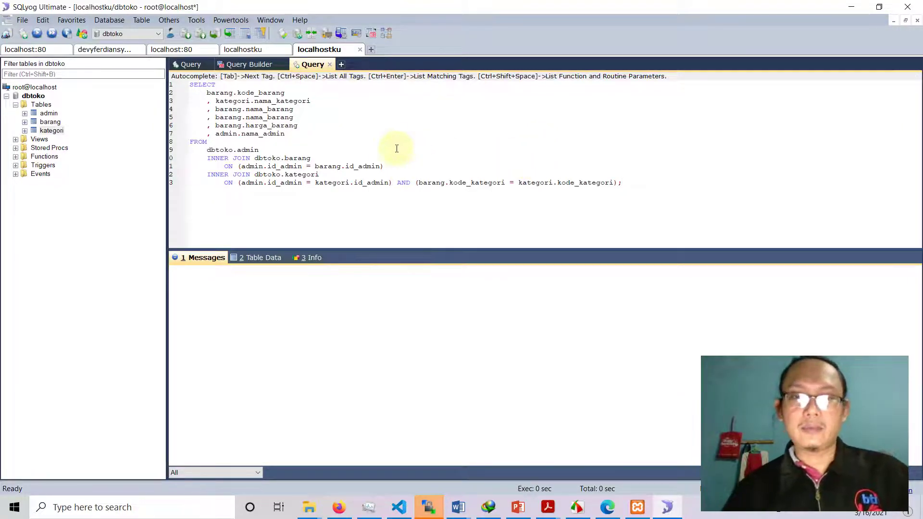
click(36, 34)
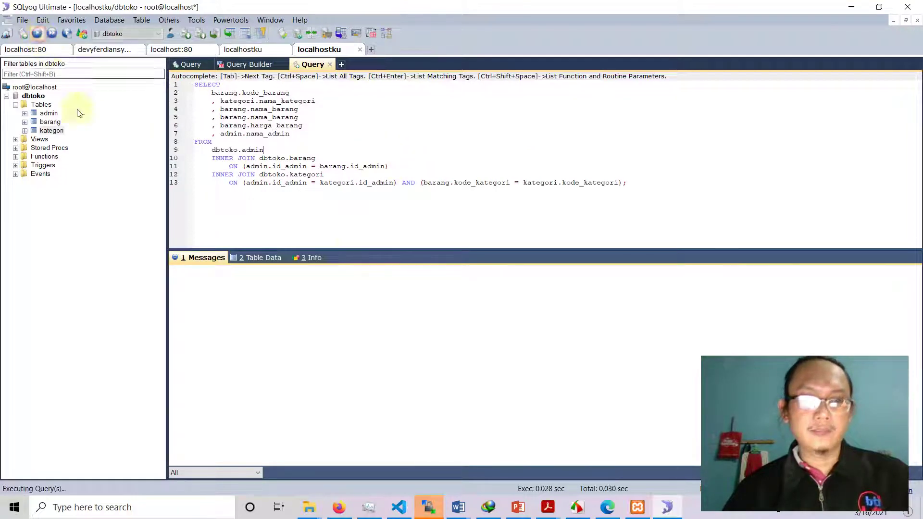
Try to run the join query against the dbtoko database
double_click(35, 96)
click(37, 33)
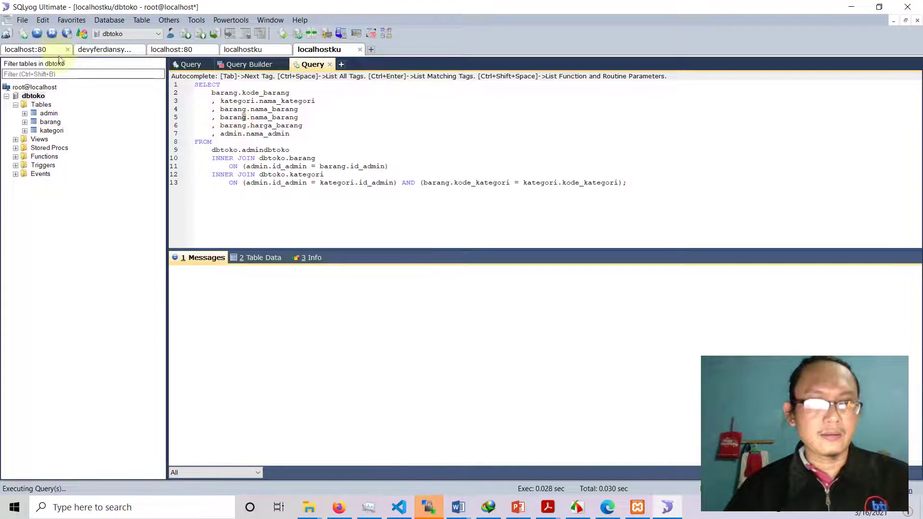
click(36, 33)
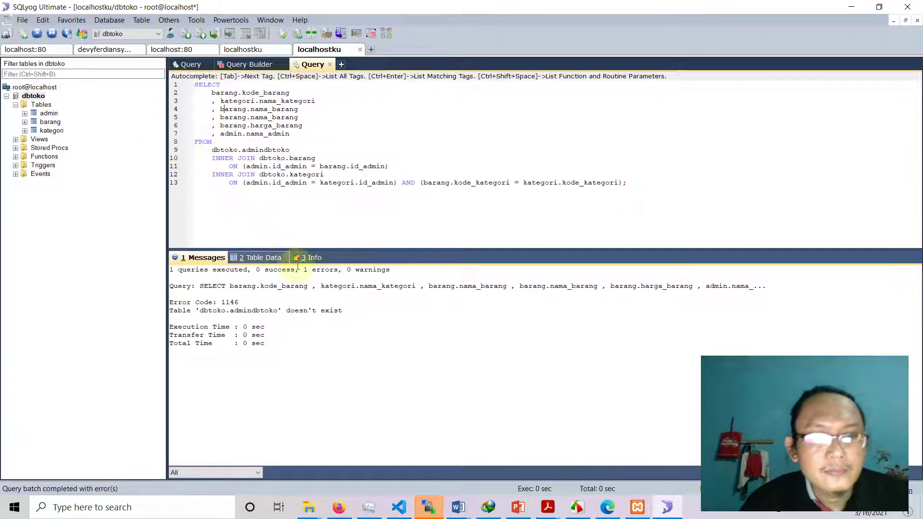
Remove the stray "dbtoko" after dbtoko.admin in the FROM clause and run the query again
click(306, 174)
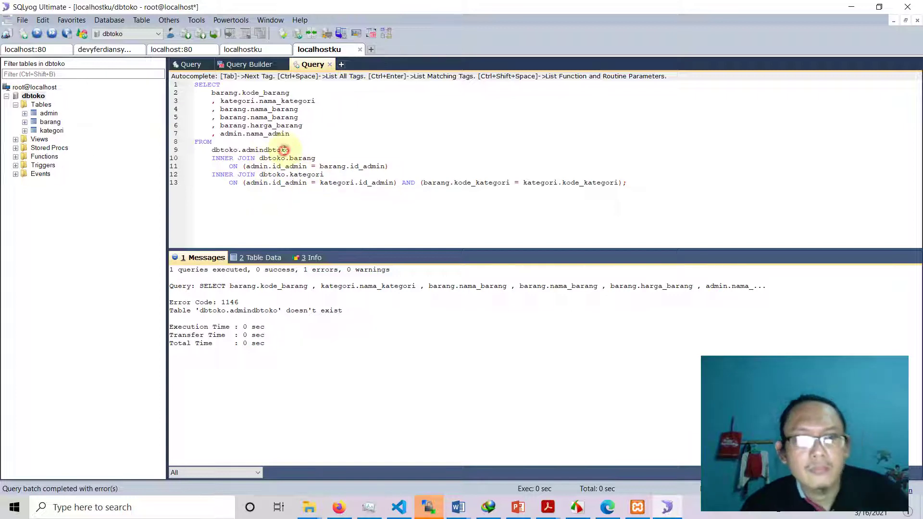
key(BackSpace)
key(BackSpace)
key(BackSpace)
key(BackSpace)
key(BackSpace)
key(BackSpace)
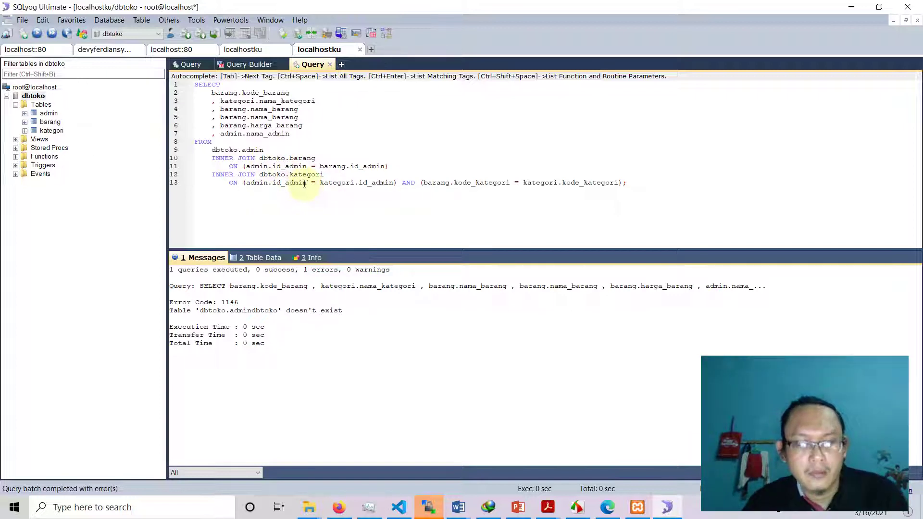
click(38, 35)
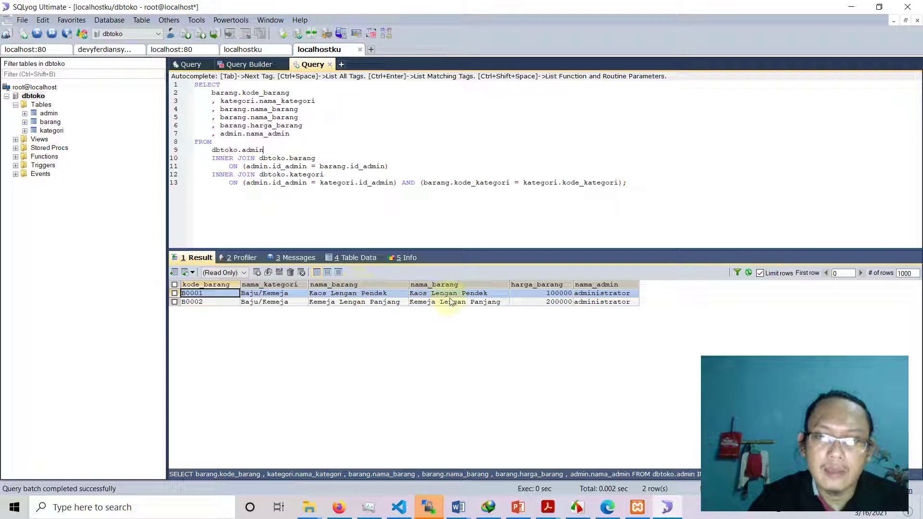
Delete the duplicate barang.nama_barang line from the SELECT list and rerun the query
click(174, 118)
key(Delete)
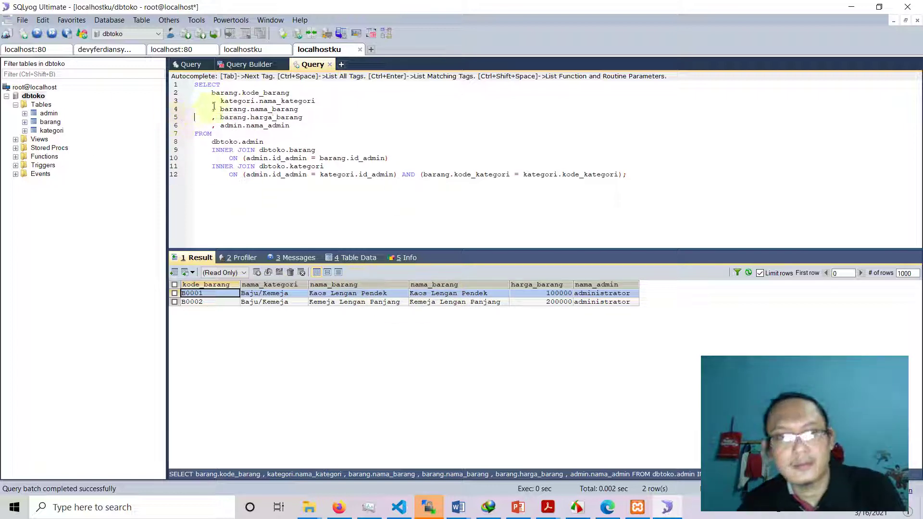
double_click(237, 101)
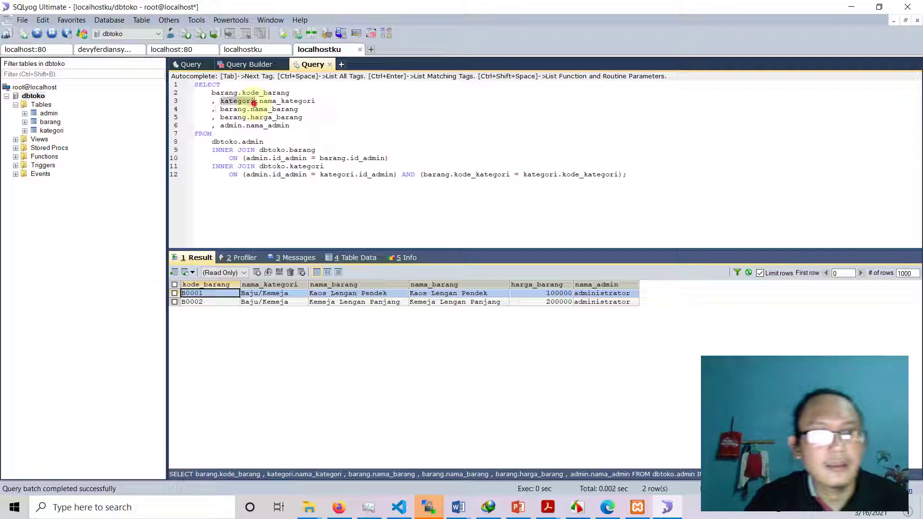
click(263, 133)
click(36, 33)
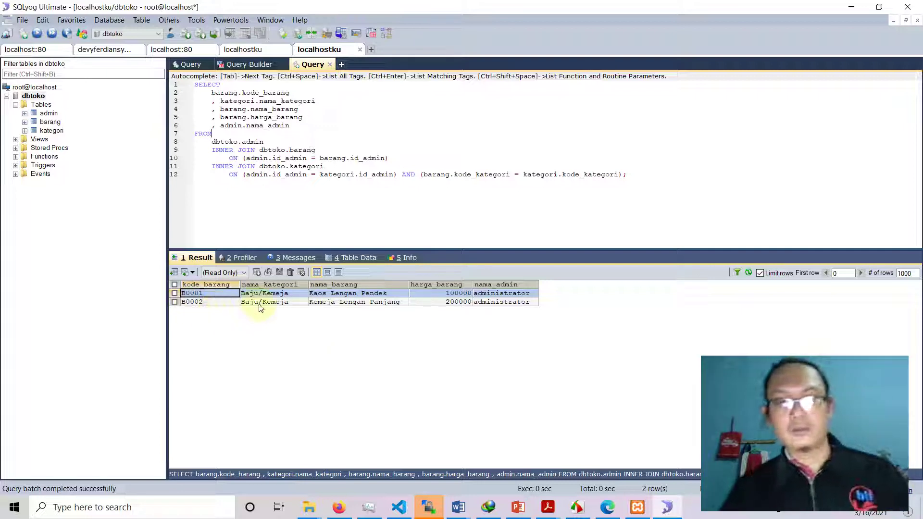
click(174, 294)
click(174, 302)
click(175, 293)
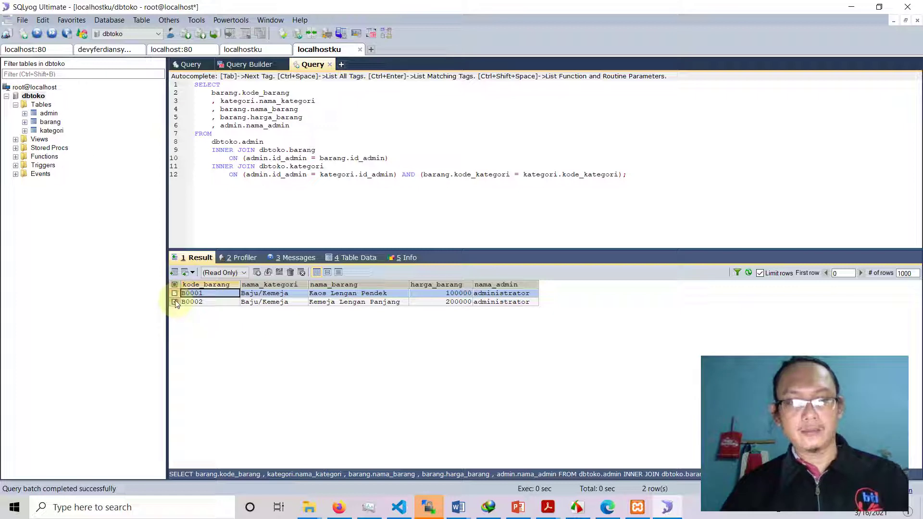
click(175, 302)
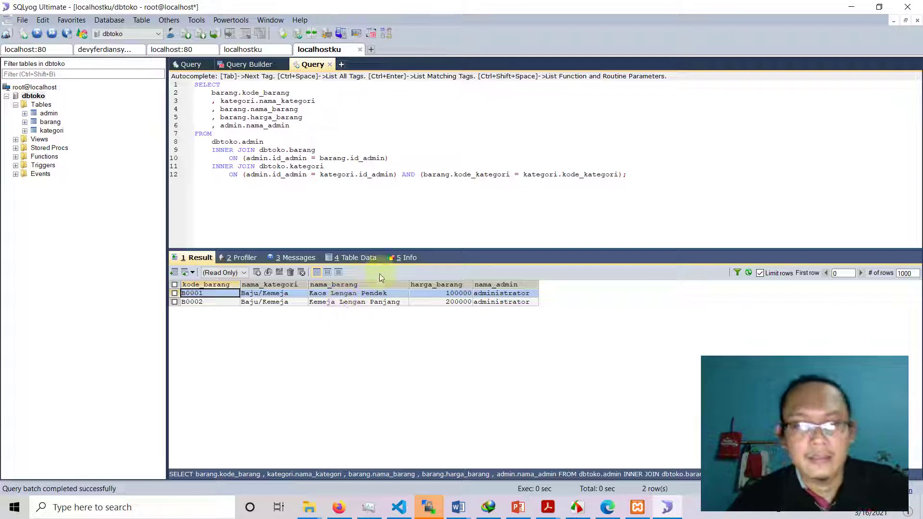
Open the export settings for all rows of the query result
right_click(284, 303)
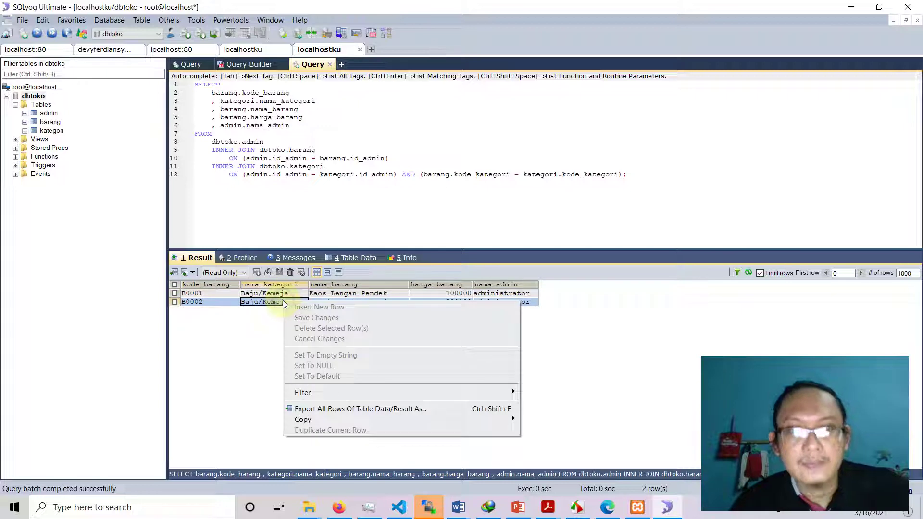
right_click(255, 294)
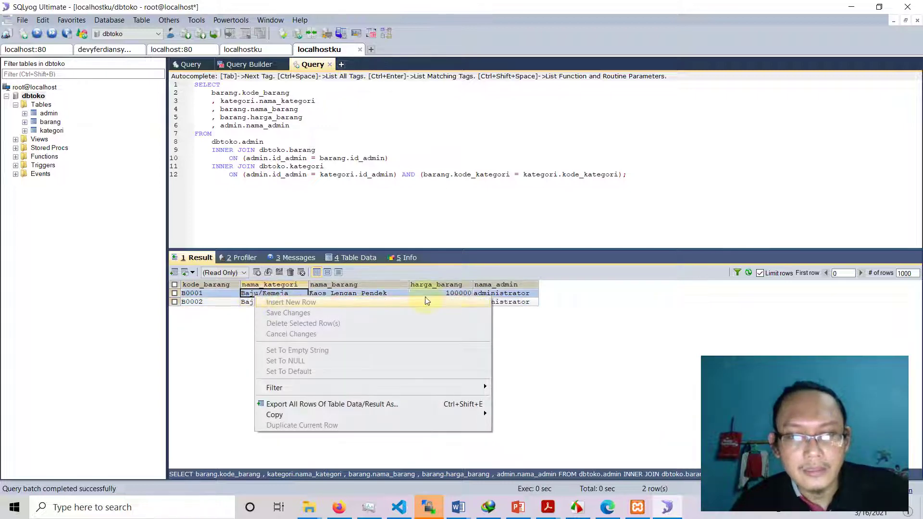
right_click(524, 294)
right_click(399, 294)
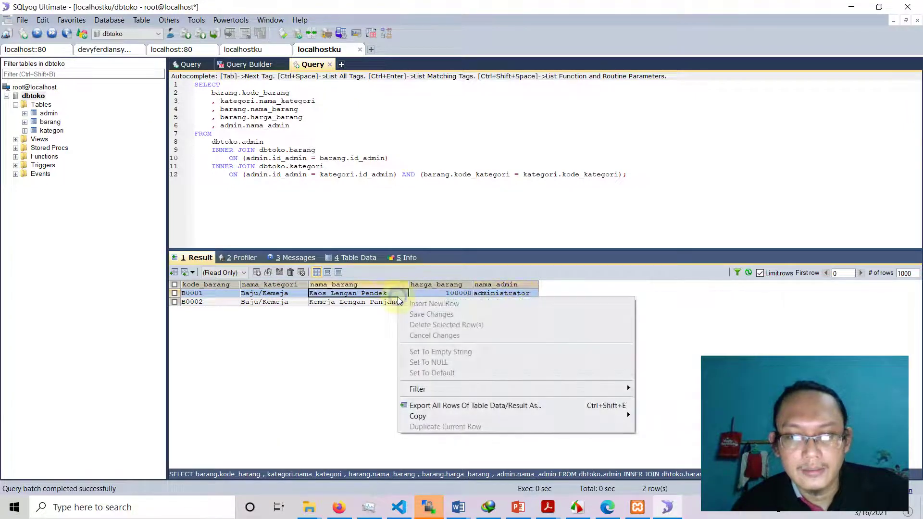
click(551, 409)
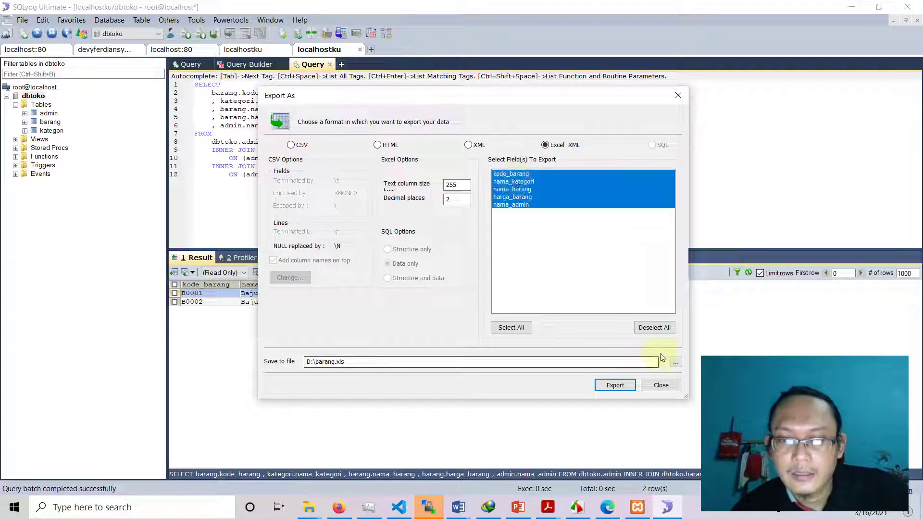
Export all result fields as Excel XML to the file laporan_data_barang.xls on drive D
click(676, 362)
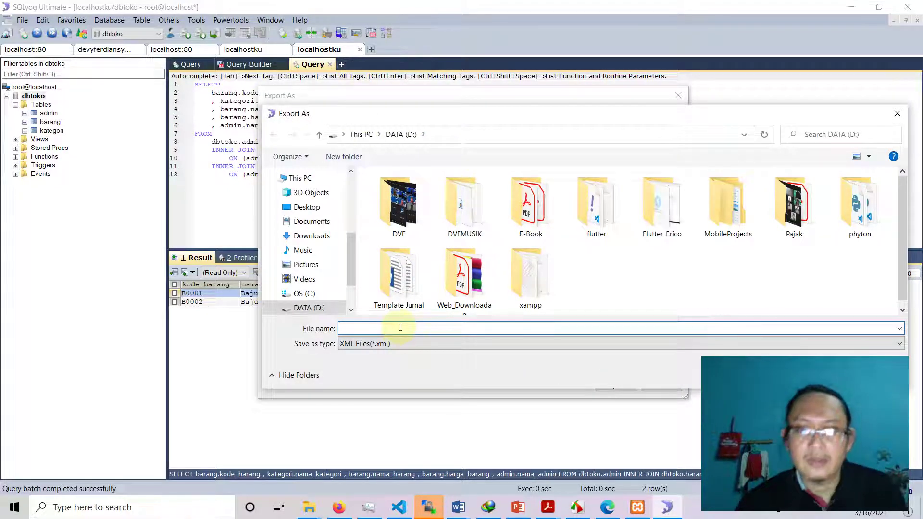
text(laporan)
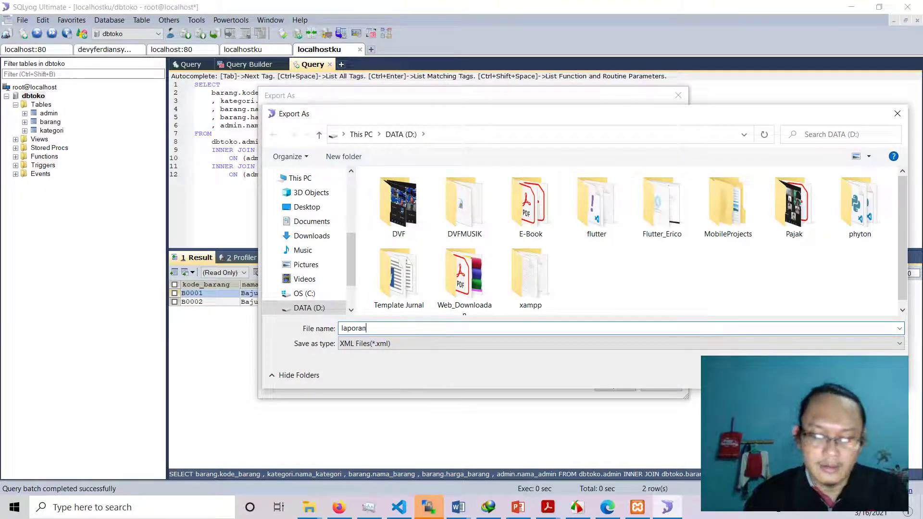
text(_)
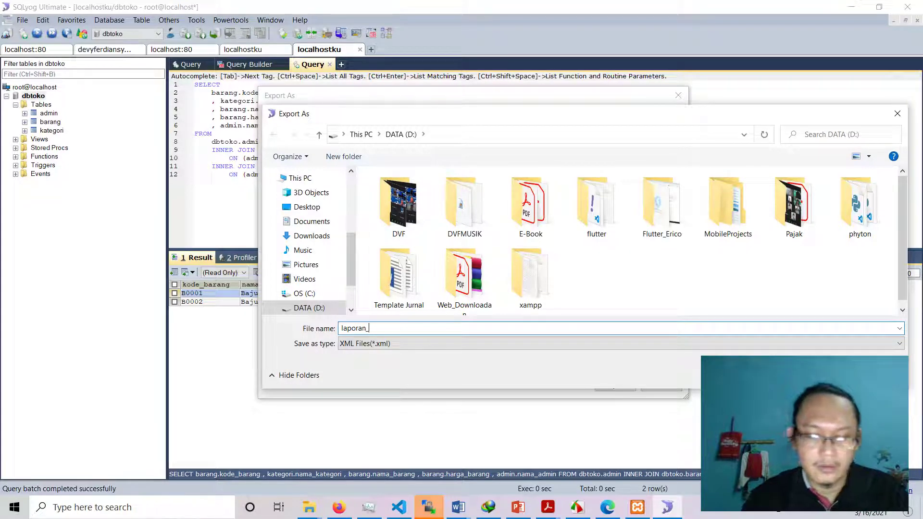
text(data_bara)
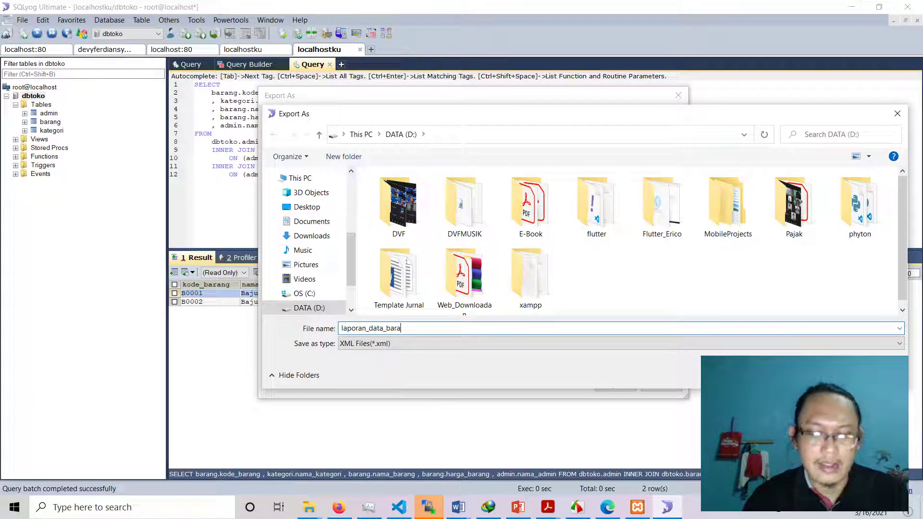
text(ng)
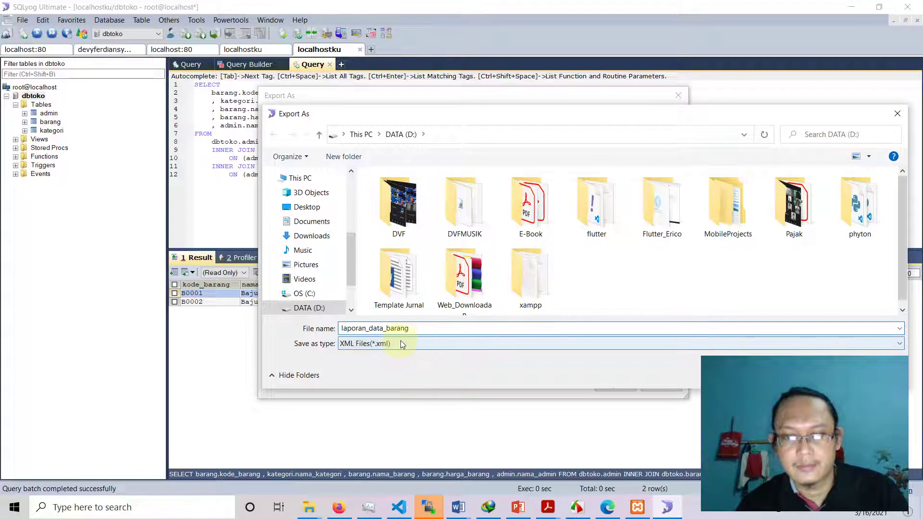
text(.xls)
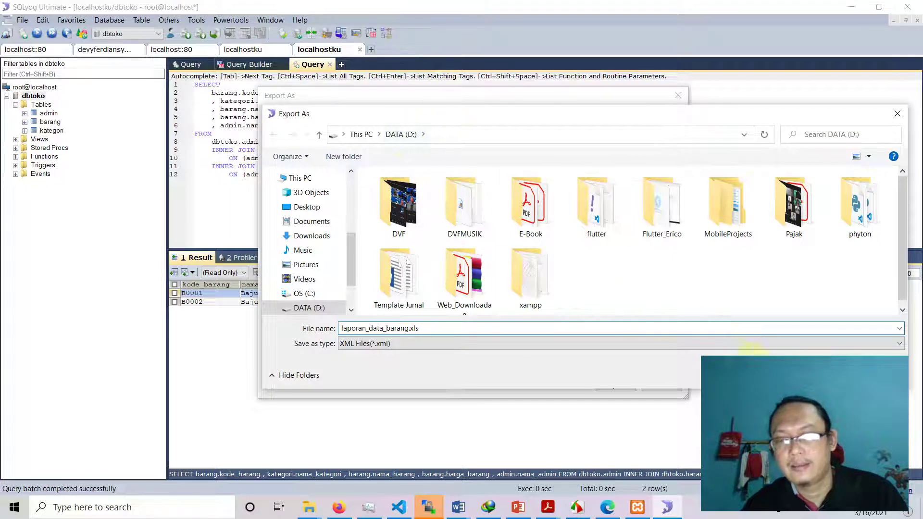
key(Return)
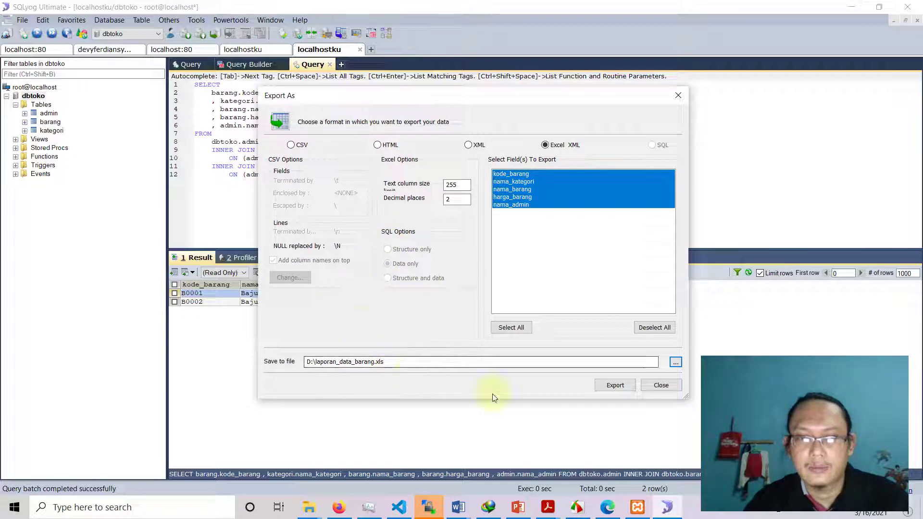
click(616, 388)
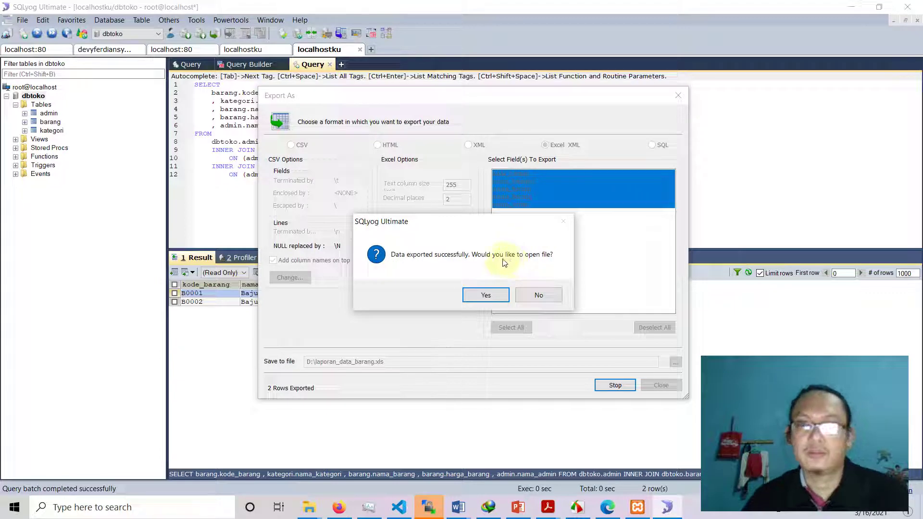
Open the exported laporan_data_barang.xls in Excel, accepting the format mismatch, and autofit columns A to E
click(487, 294)
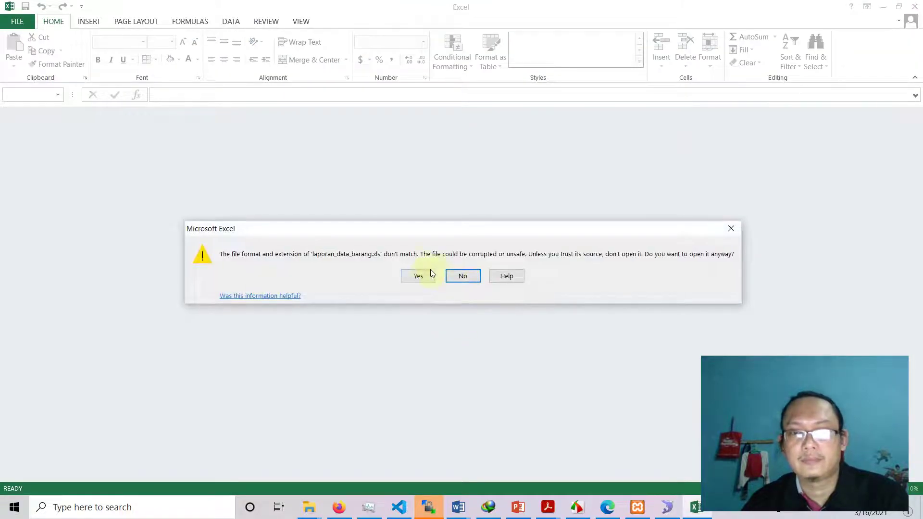
click(423, 280)
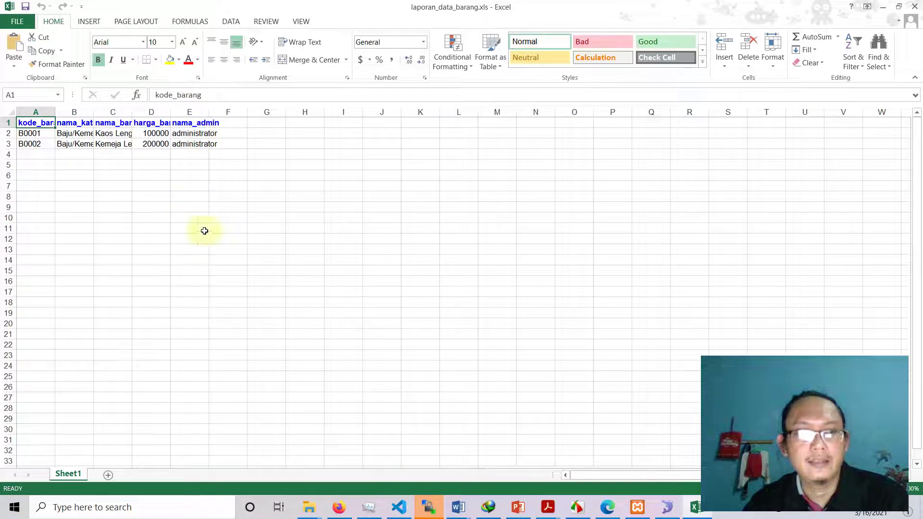
drag(33, 111, 204, 111)
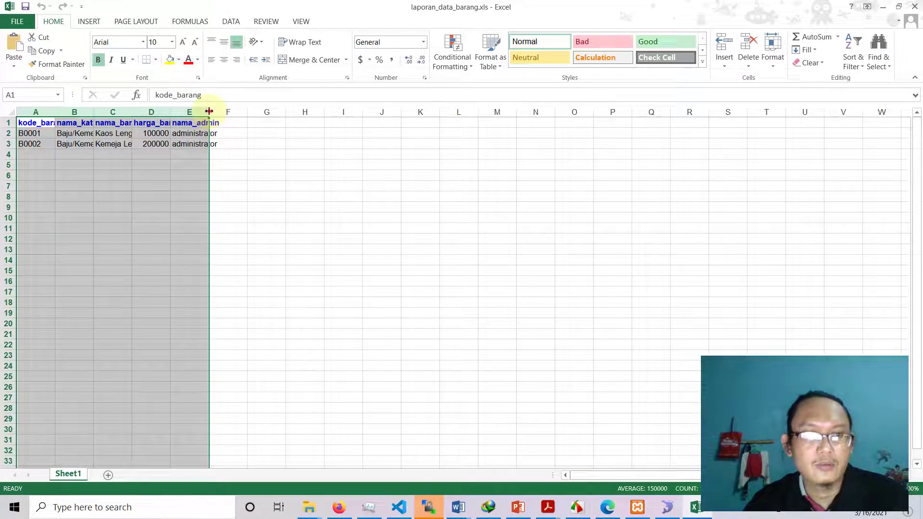
double_click(209, 112)
click(270, 194)
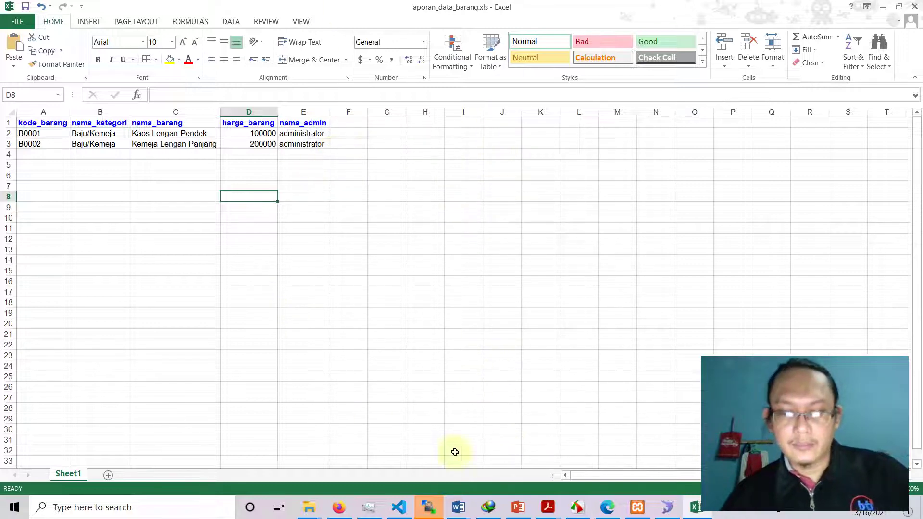
Switch back to SQLyog and export all rows and fields of the query result as CSV to laporan_data_barang.csv on drive D
click(667, 507)
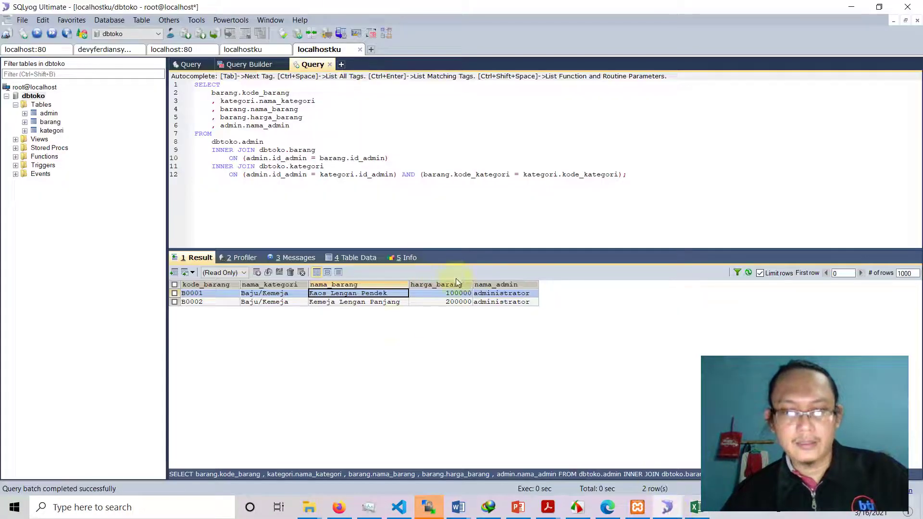
right_click(282, 294)
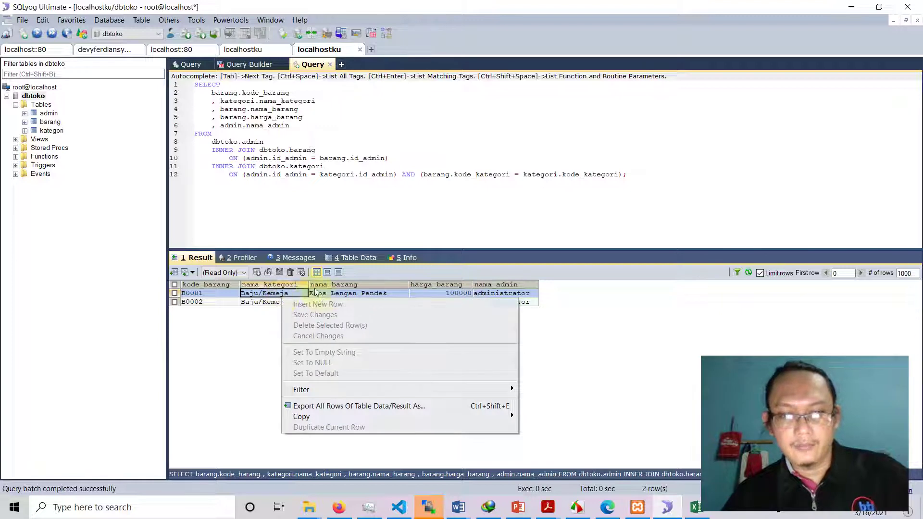
click(449, 407)
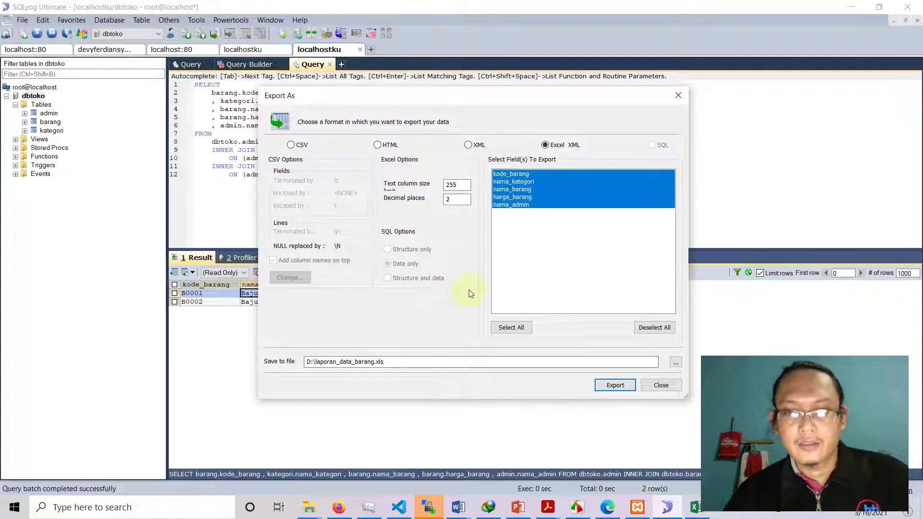
click(294, 145)
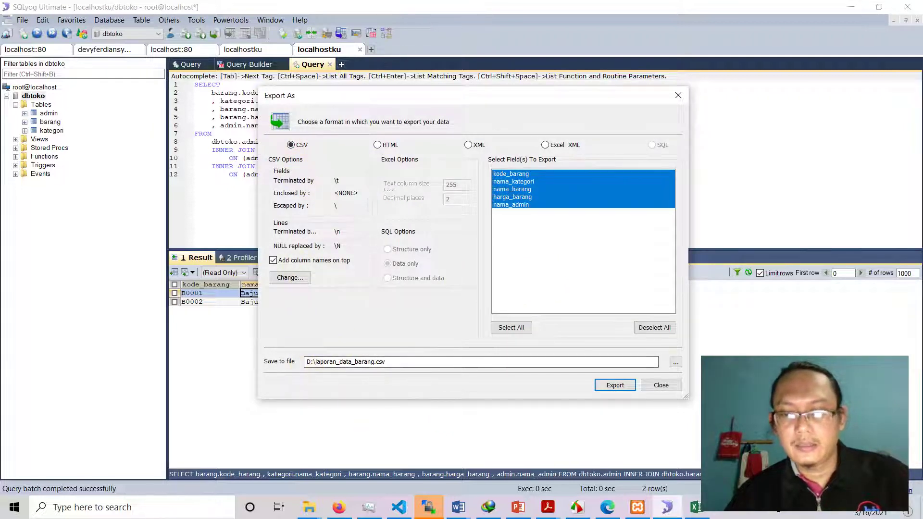
click(675, 364)
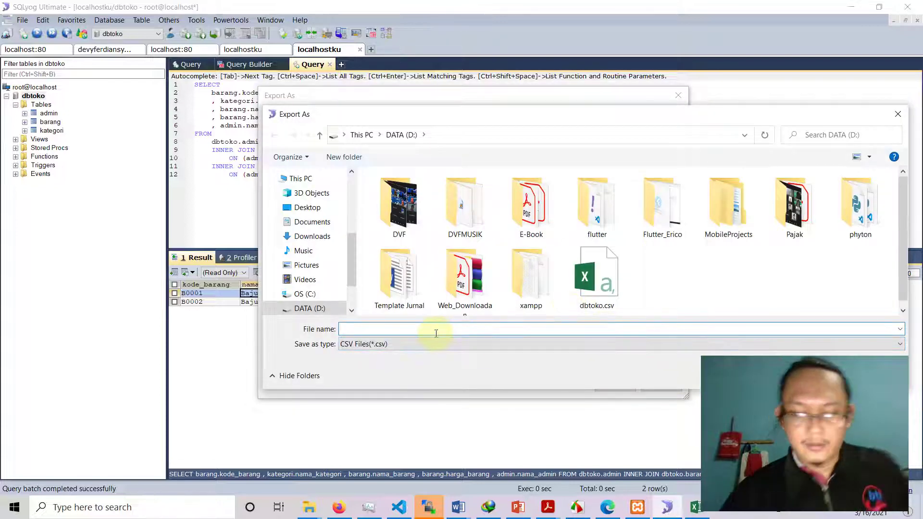
text(laporan_data_barang)
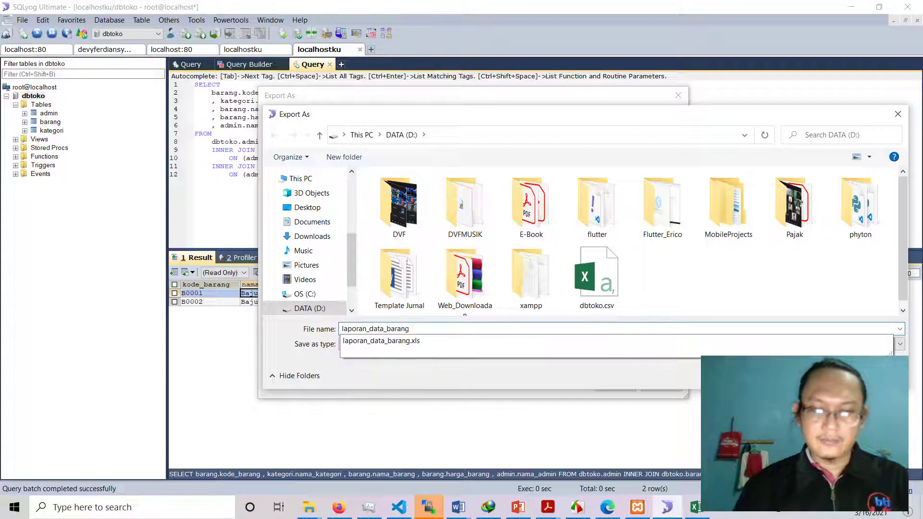
click(423, 375)
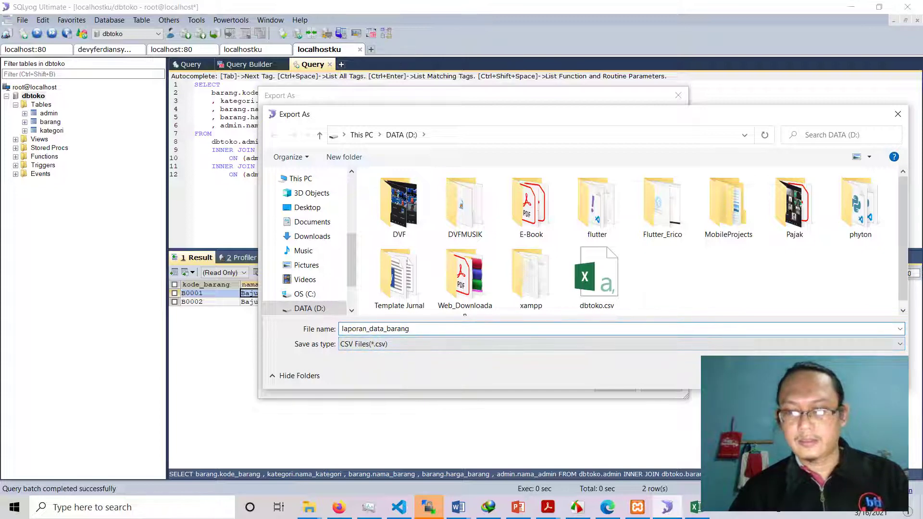
key(Return)
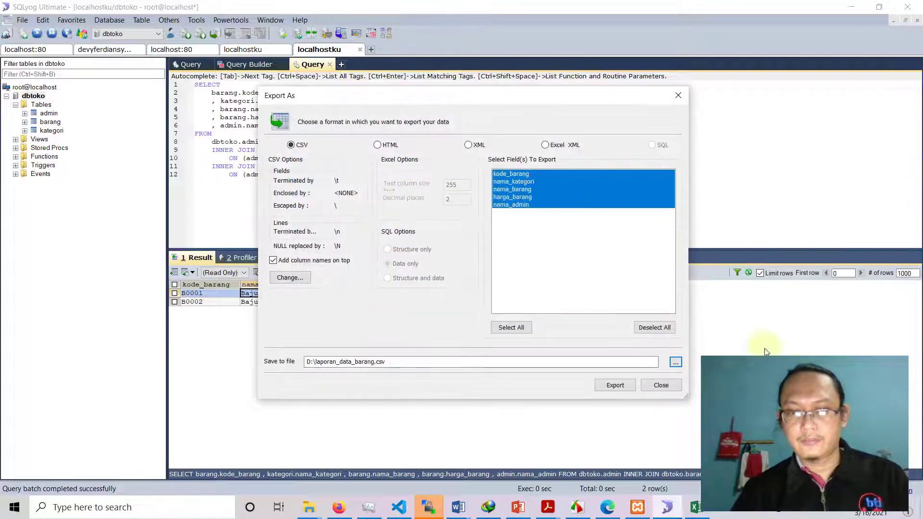
click(622, 385)
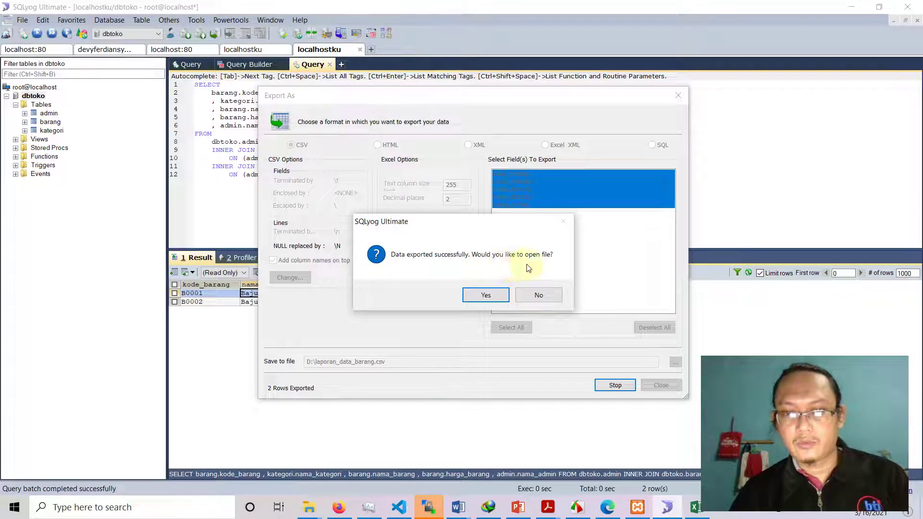
Open the exported laporan_data_barang.csv in Excel and autofit columns A to E
click(494, 287)
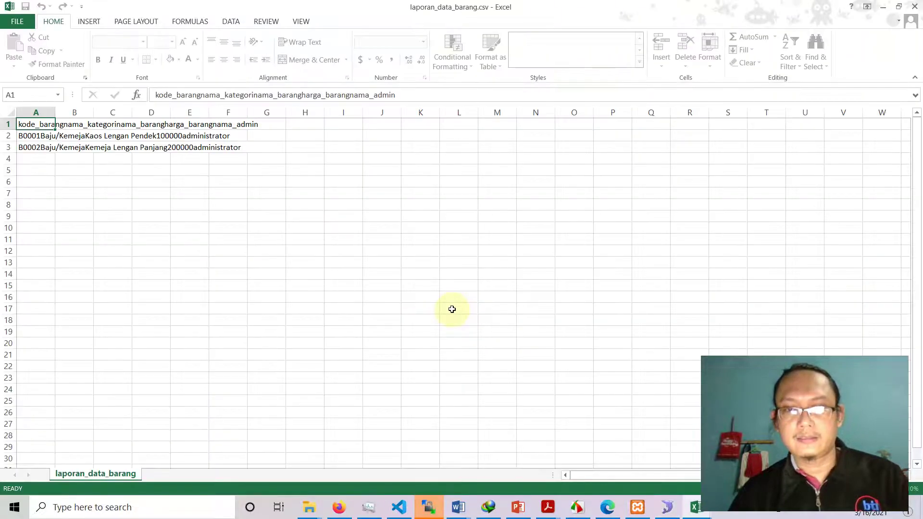
drag(36, 113, 199, 115)
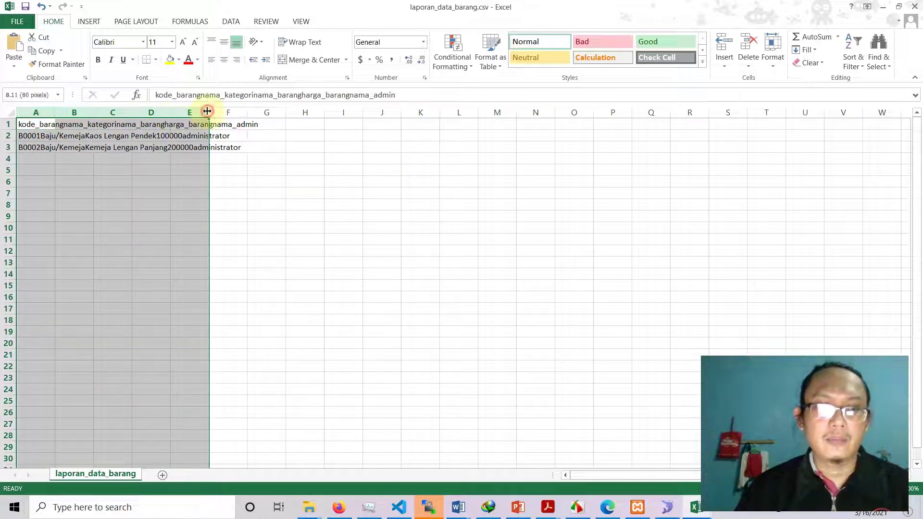
double_click(208, 113)
click(301, 223)
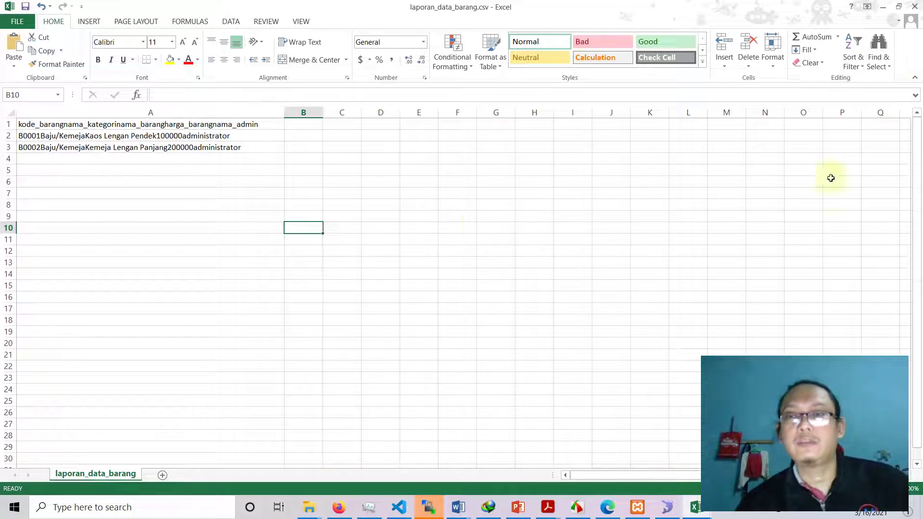
Return to SQLyog and open the SQL dump backup settings for the whole dbtoko database
click(666, 507)
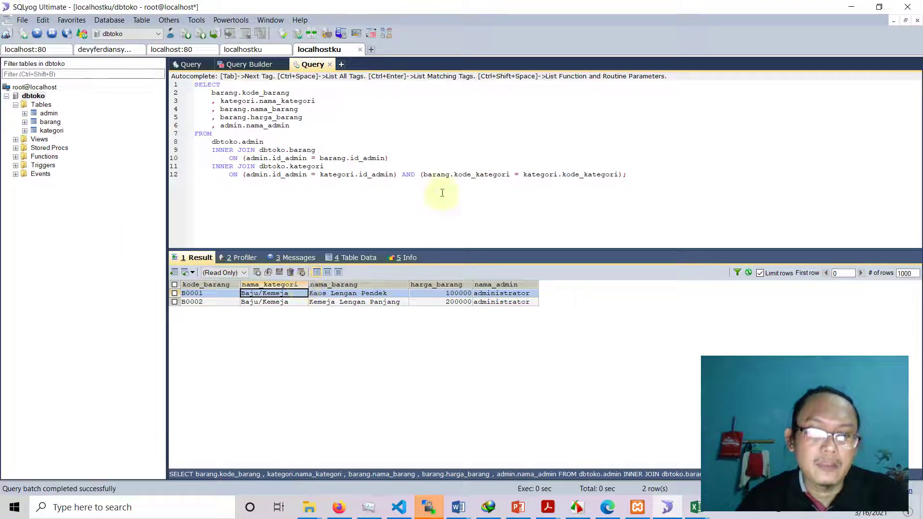
click(377, 142)
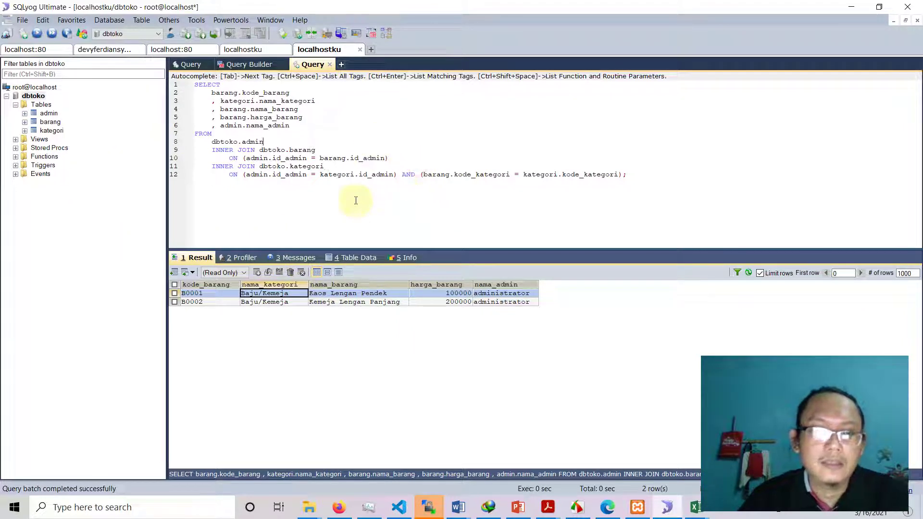
right_click(39, 98)
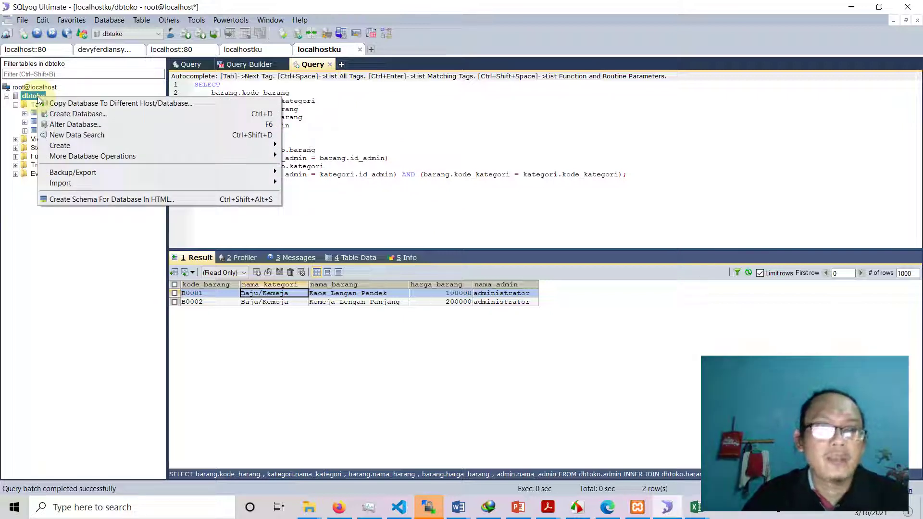
mouse_move(149, 175)
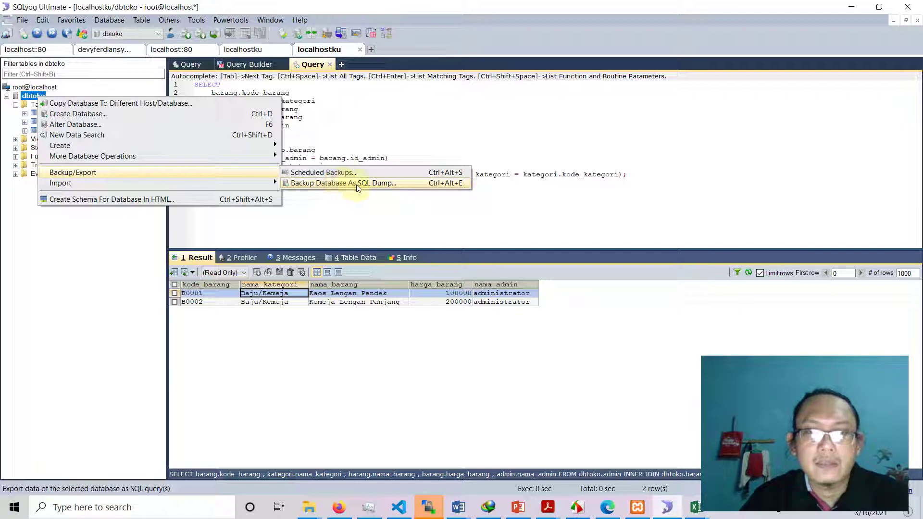
click(383, 184)
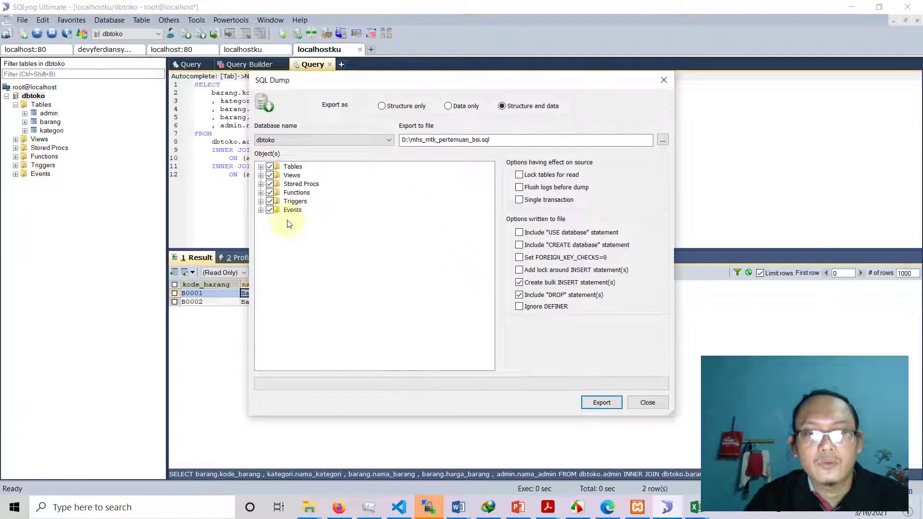
Expand the Tables, Views, Stored Procs, Functions, Triggers and Events groups to examine which objects the dump covers
click(260, 167)
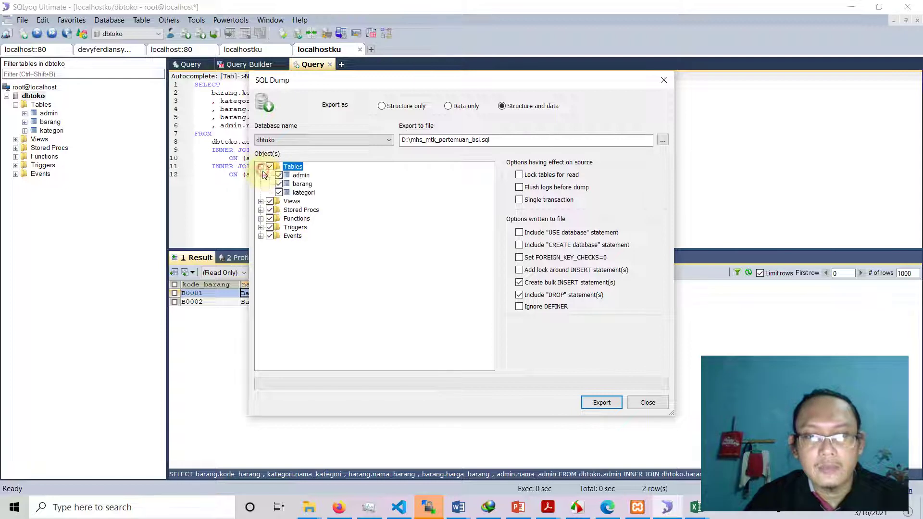
click(260, 202)
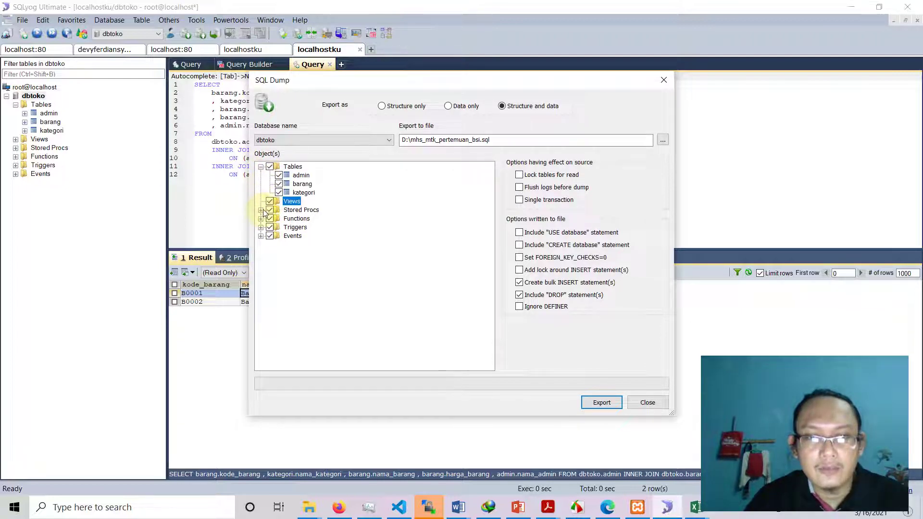
click(261, 210)
click(260, 219)
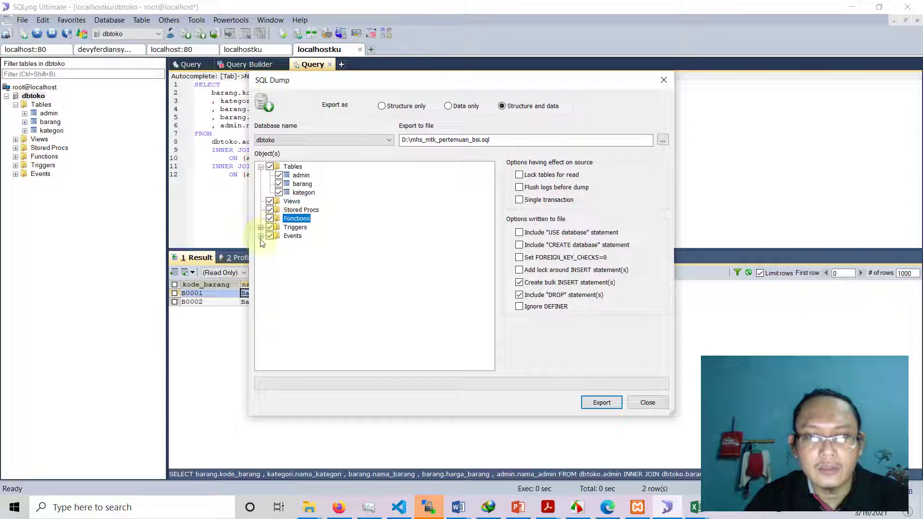
click(261, 228)
click(260, 236)
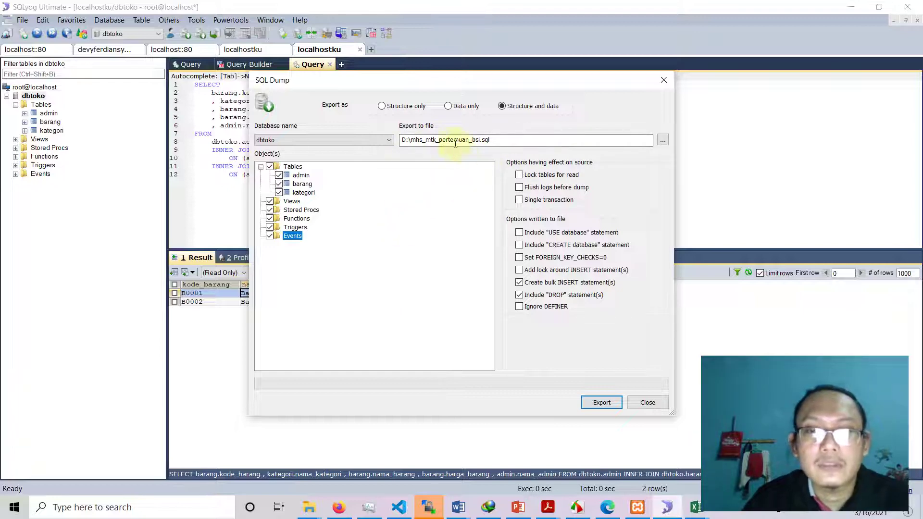
Set the dump's export file to dbtoko in SQL format on drive D
click(663, 140)
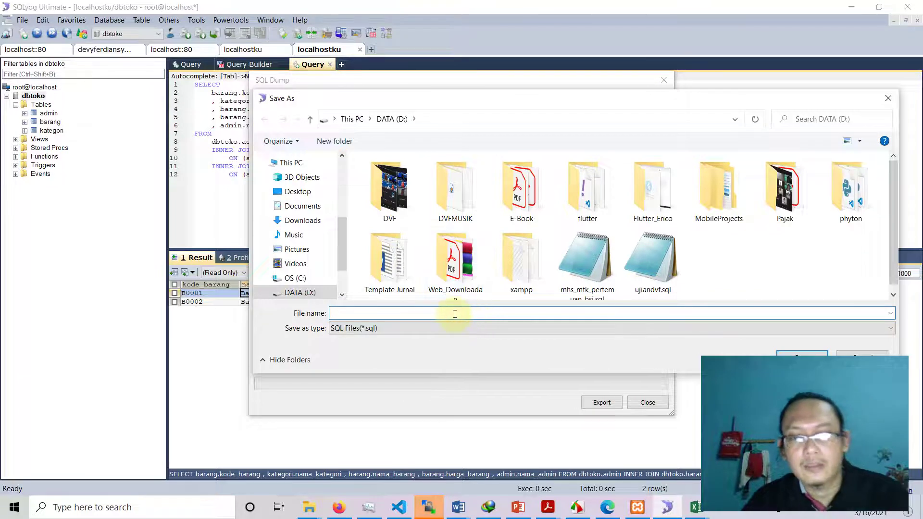
text(dbtoko)
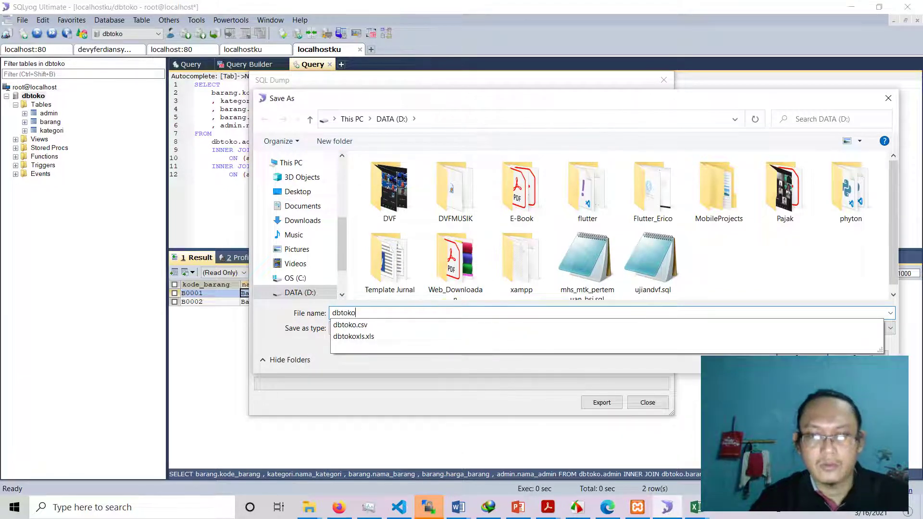
click(341, 364)
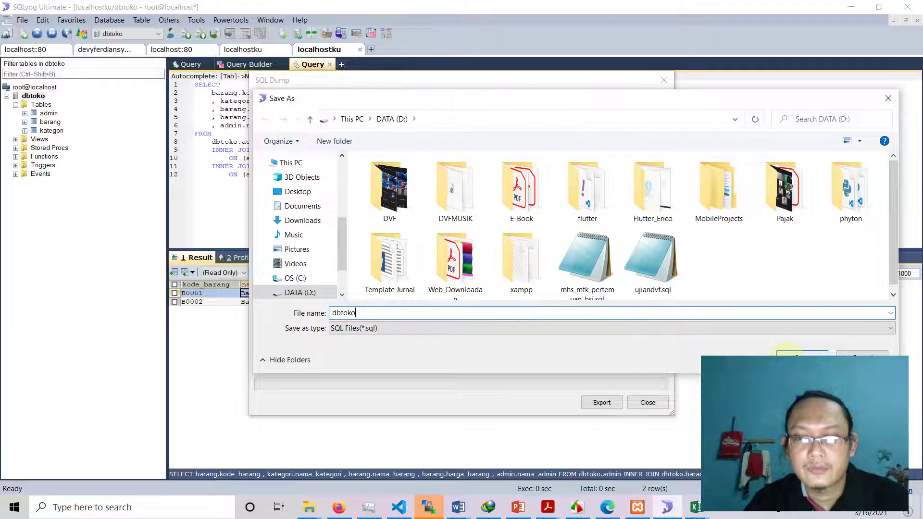
click(797, 360)
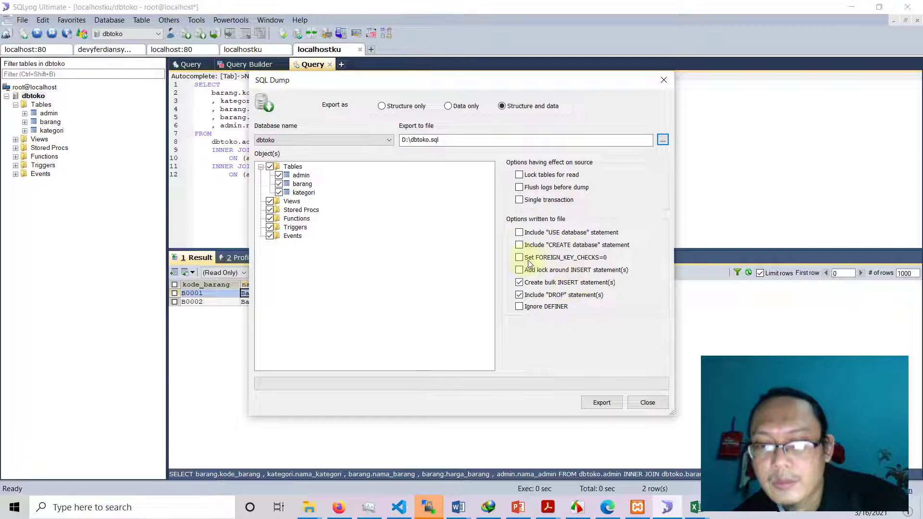
Include the USE database and CREATE database statements, export the structure-and-data dump, and close the finished export
click(519, 233)
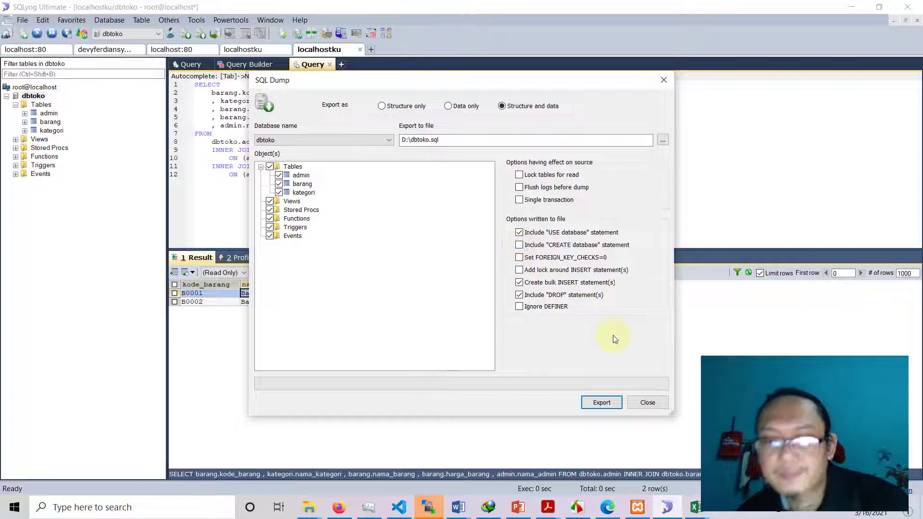
click(519, 245)
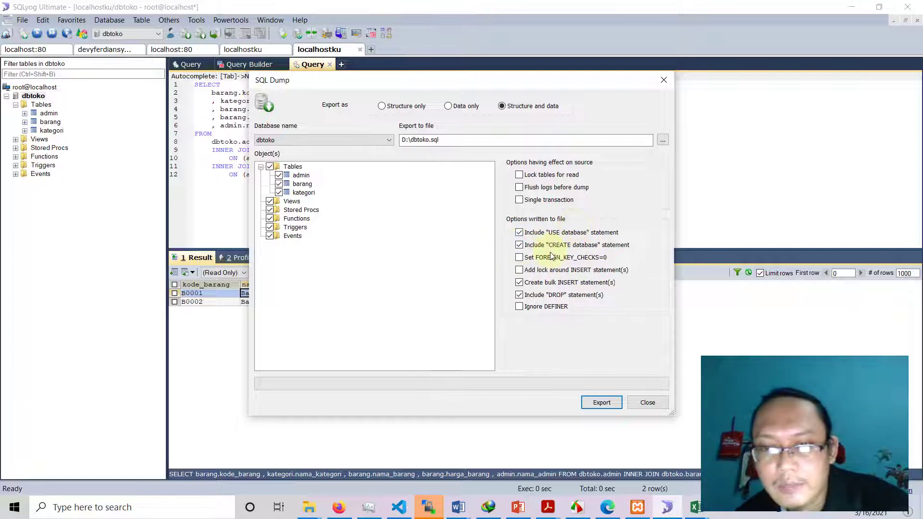
click(601, 404)
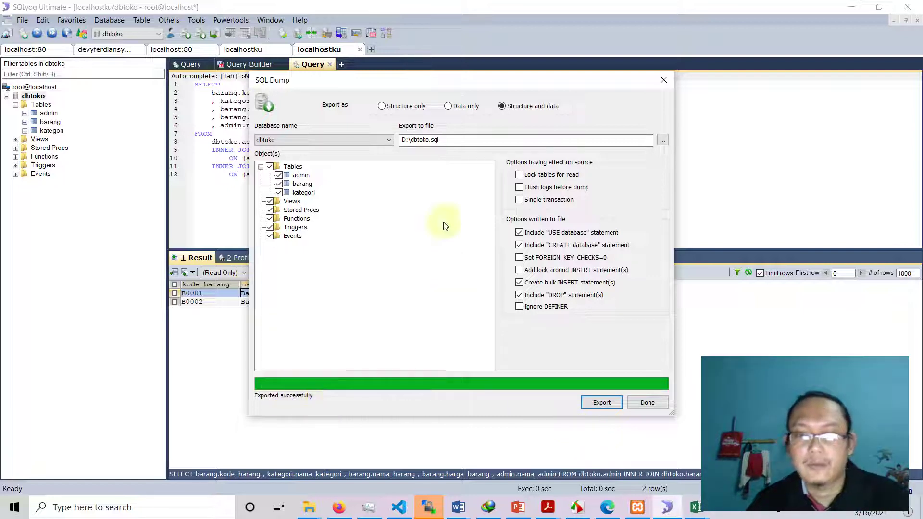
click(661, 408)
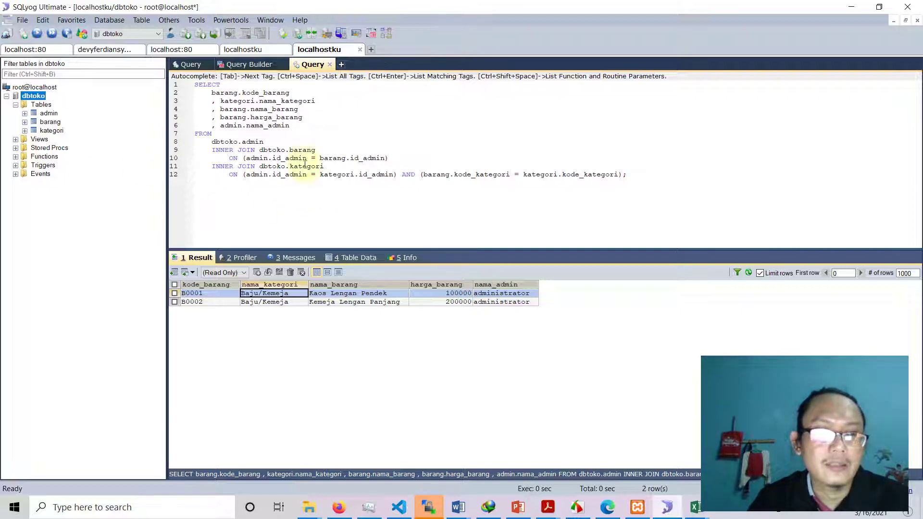
Open the SQL dump backup settings for the admin table and include the barang and kategori tables as well
right_click(53, 114)
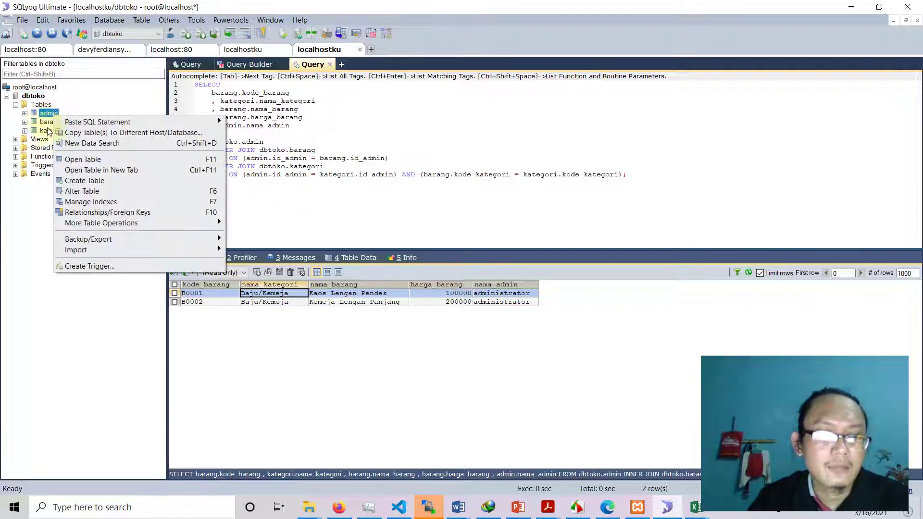
mouse_move(159, 239)
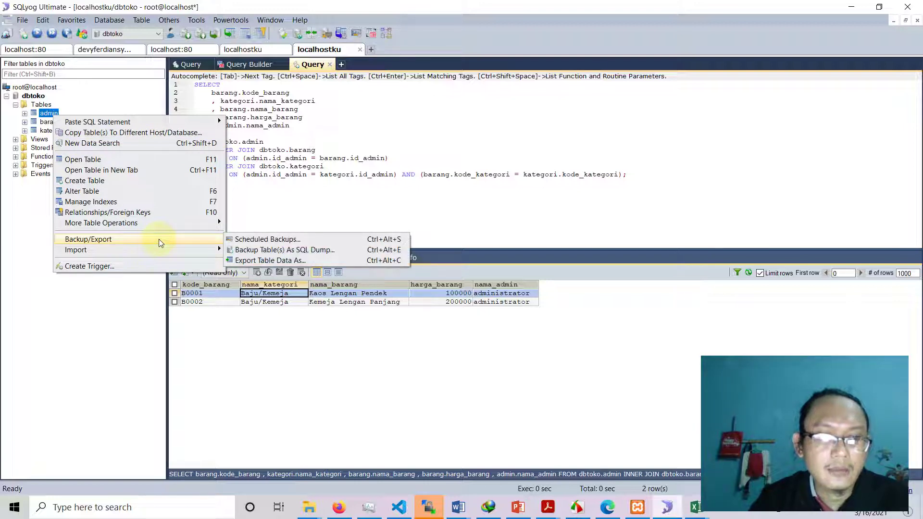
click(307, 251)
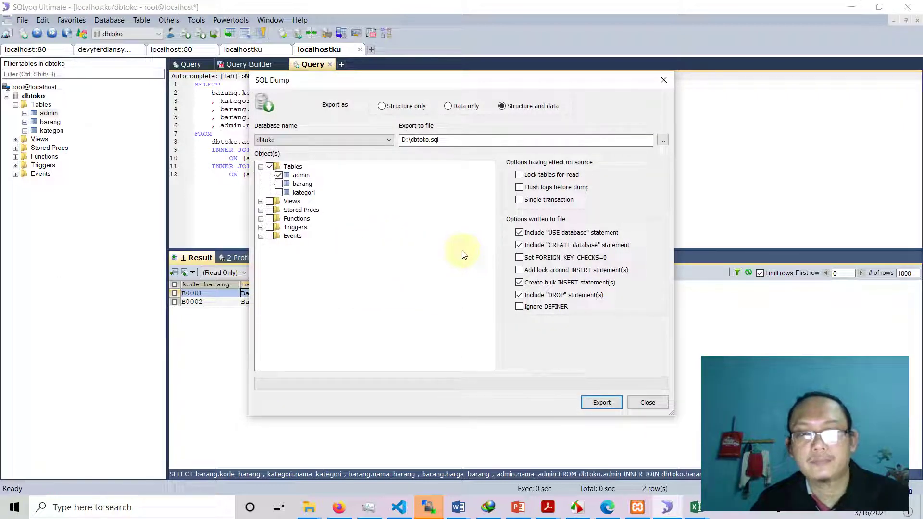
click(279, 184)
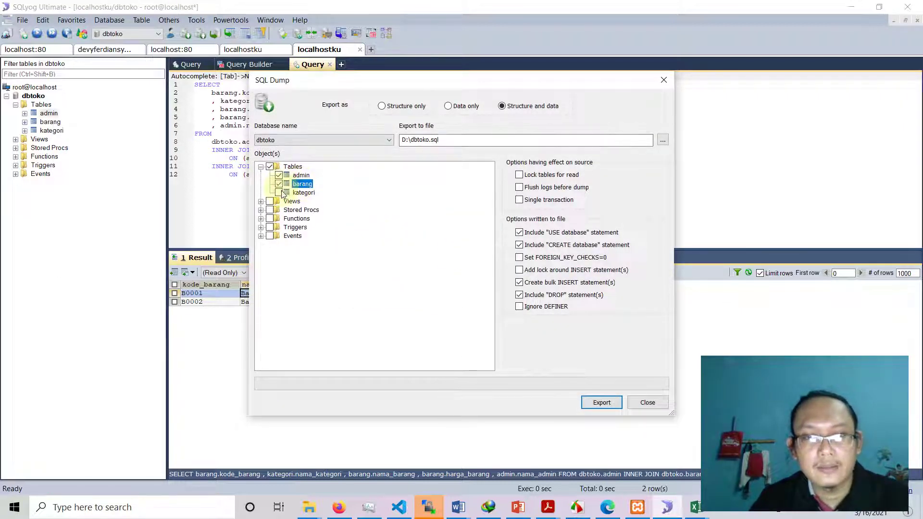
click(279, 192)
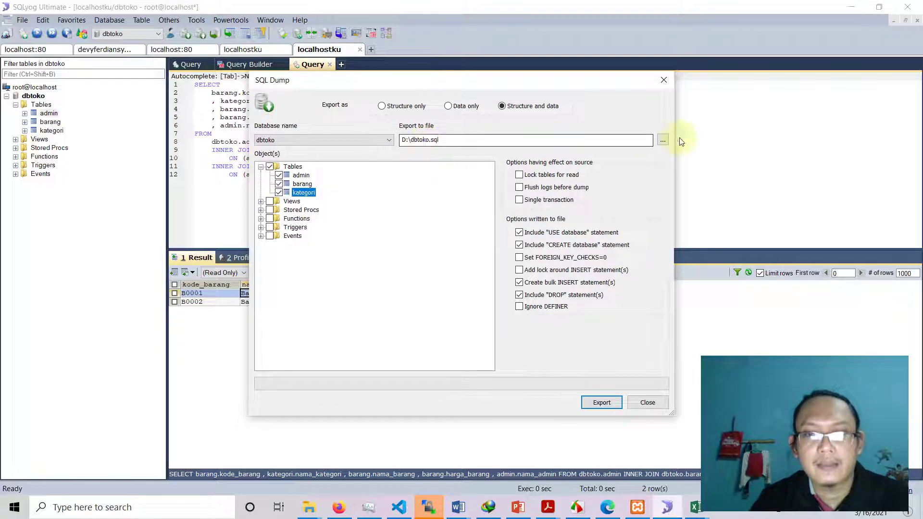
Set the table dump's export file to tabel_dbtoko in SQL format on drive D
click(663, 139)
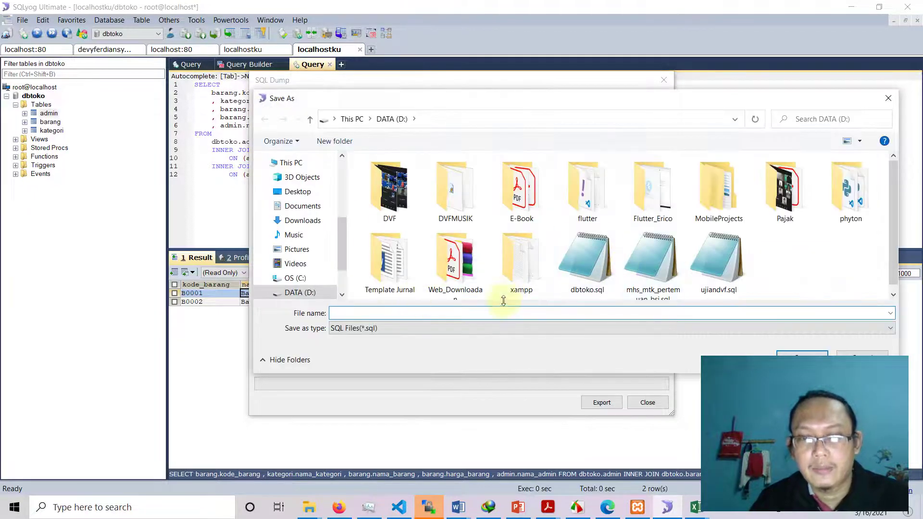
click(514, 314)
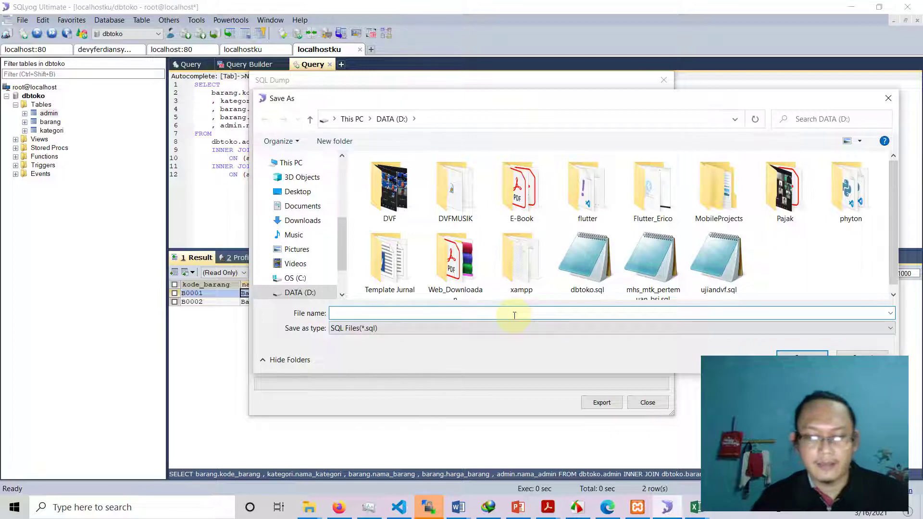
text(tabel_dbtoko)
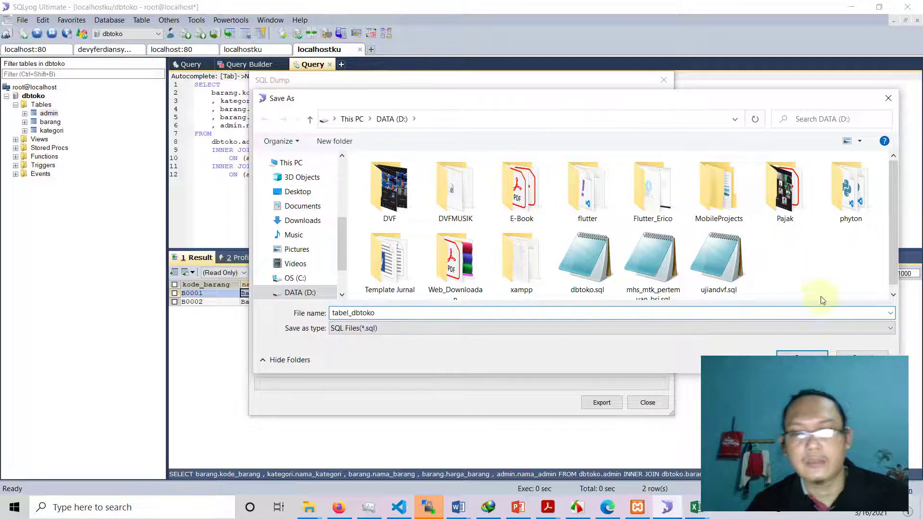
click(805, 357)
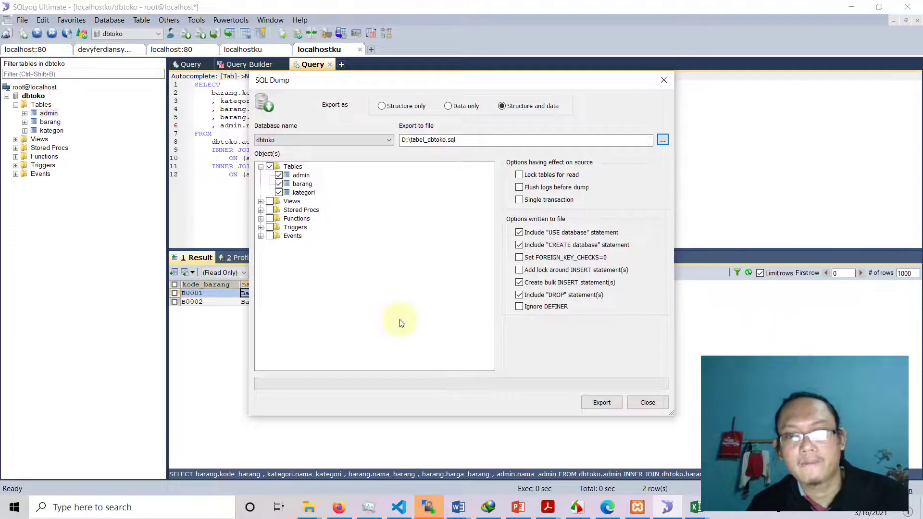
Exclude the USE database and CREATE database statements, export the structure-and-data table dump, and close the finished export
click(519, 233)
click(519, 245)
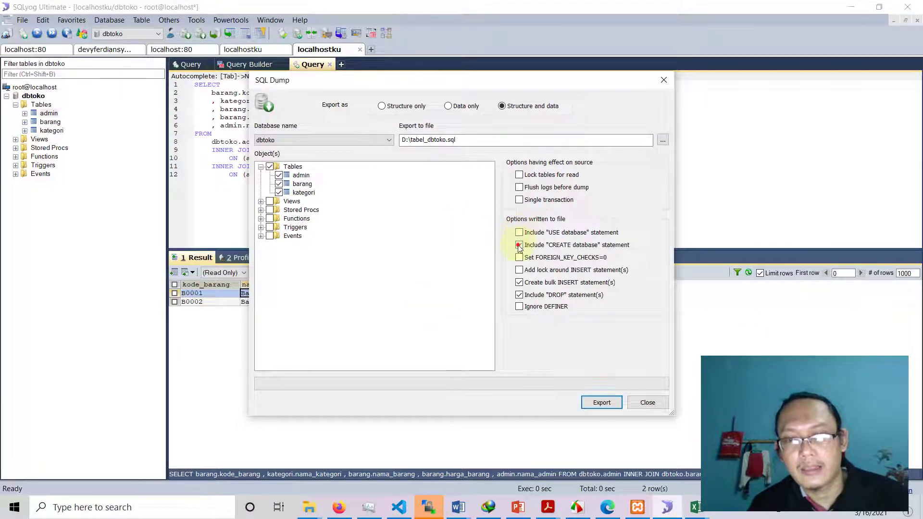
click(519, 246)
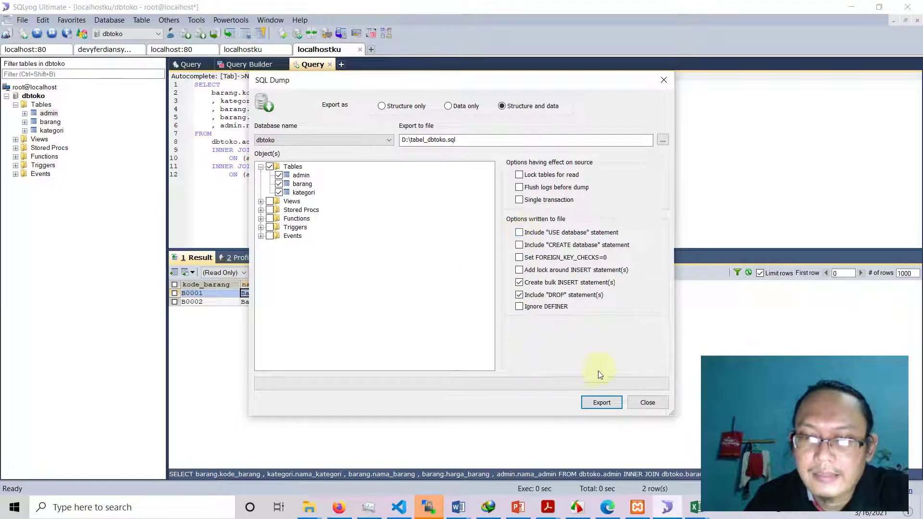
click(600, 404)
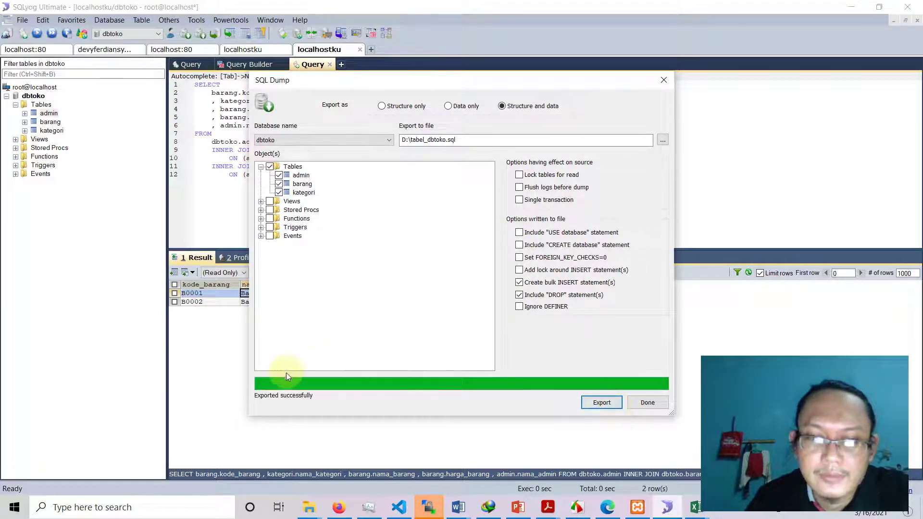
click(644, 405)
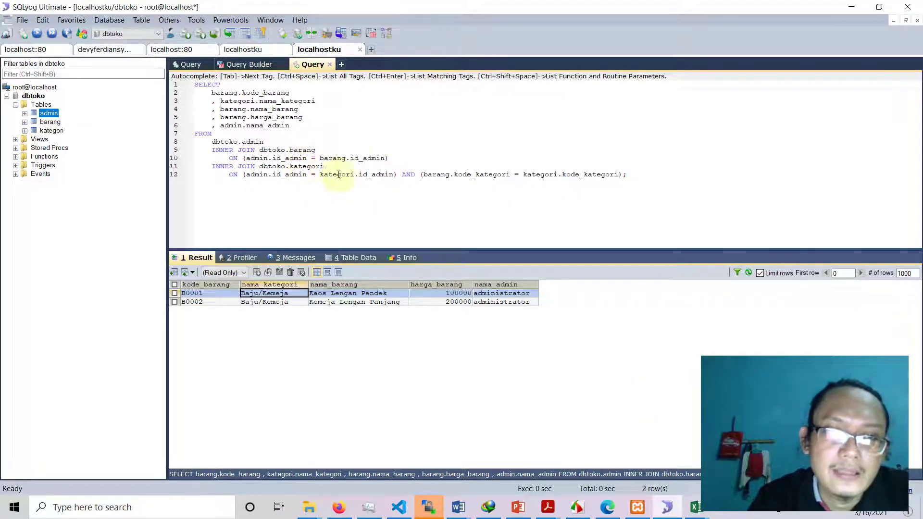
Drop the admin table from the dbtoko database and confirm its deletion
right_click(51, 115)
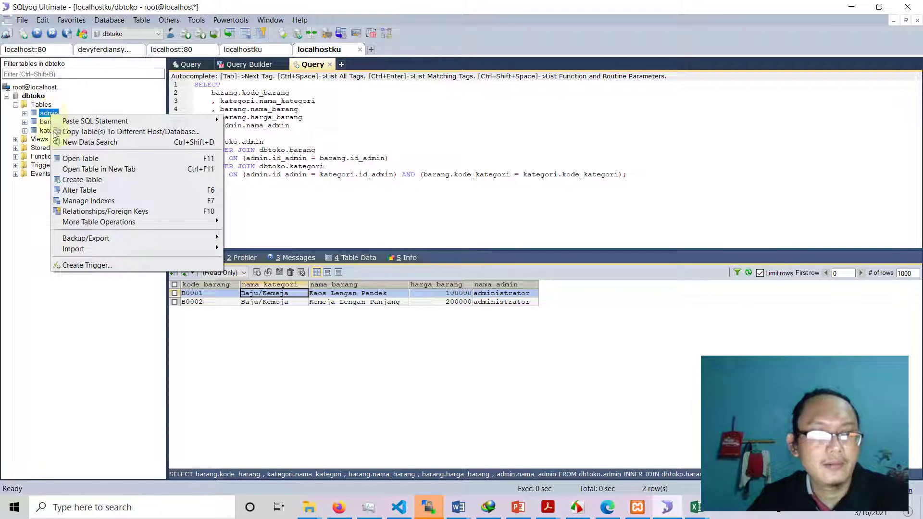
mouse_move(151, 223)
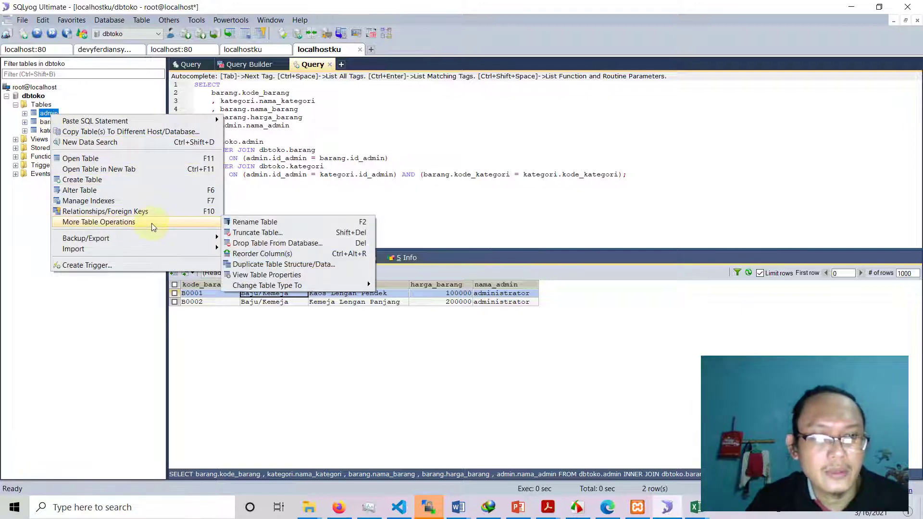
click(265, 243)
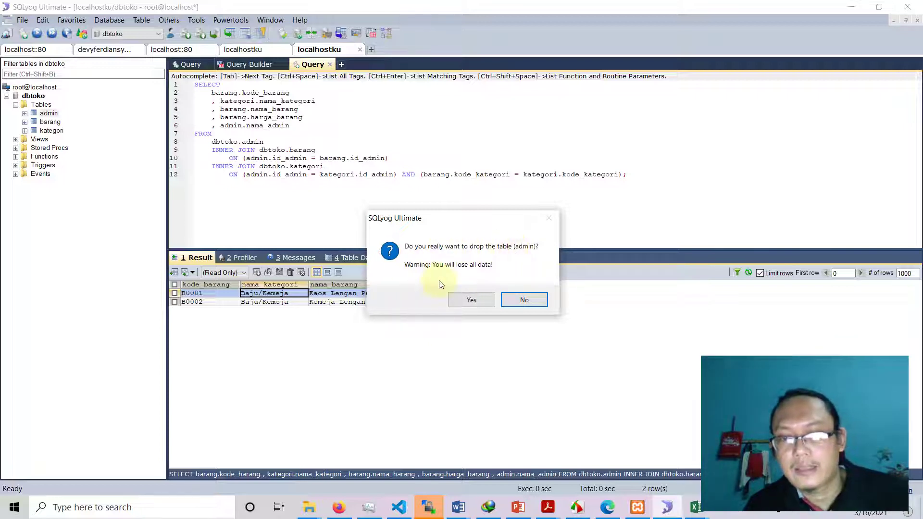
click(471, 300)
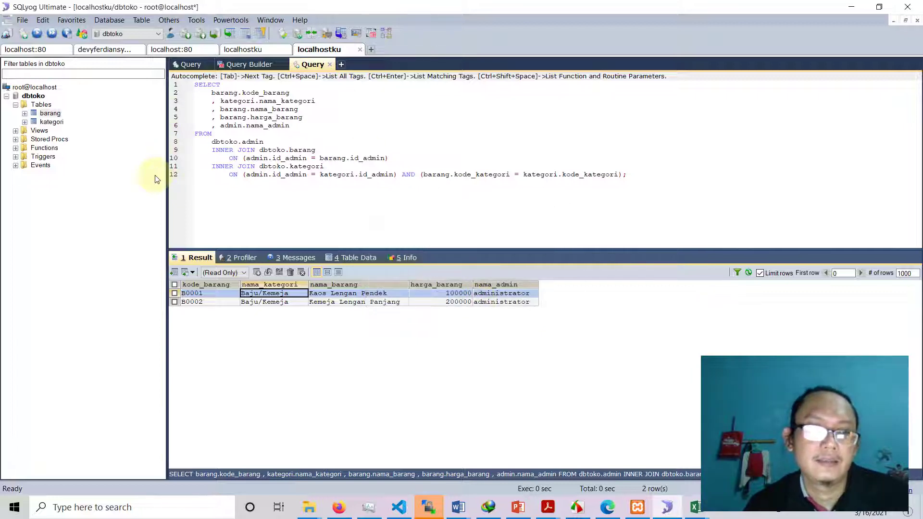
Drop the remaining barang and kategori tables from the dbtoko database
click(48, 115)
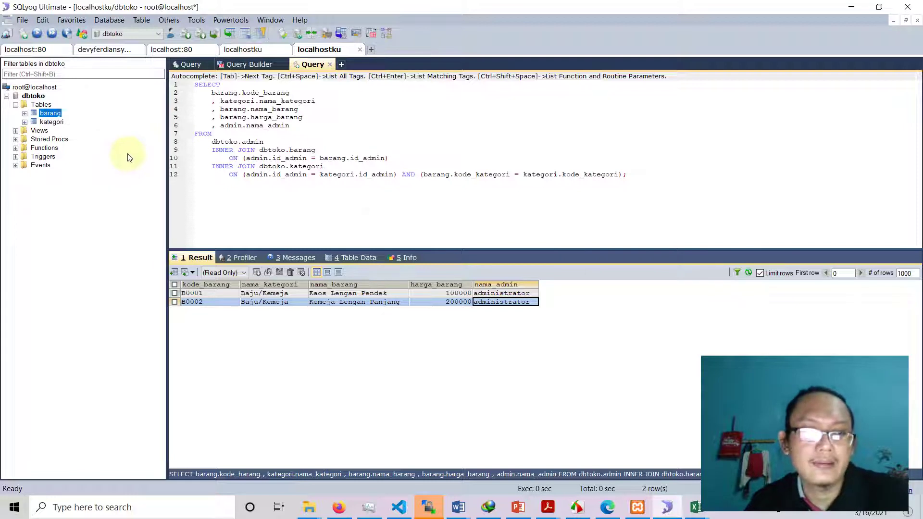
key(Delete)
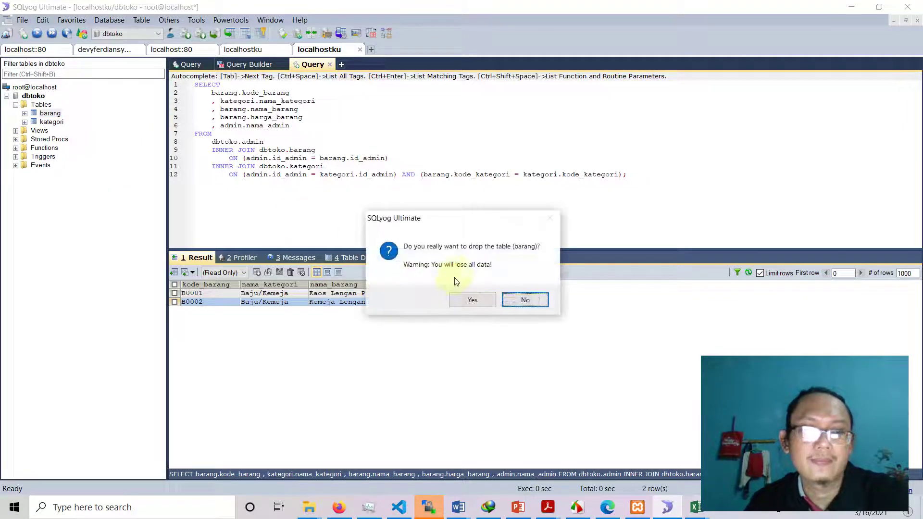
click(469, 301)
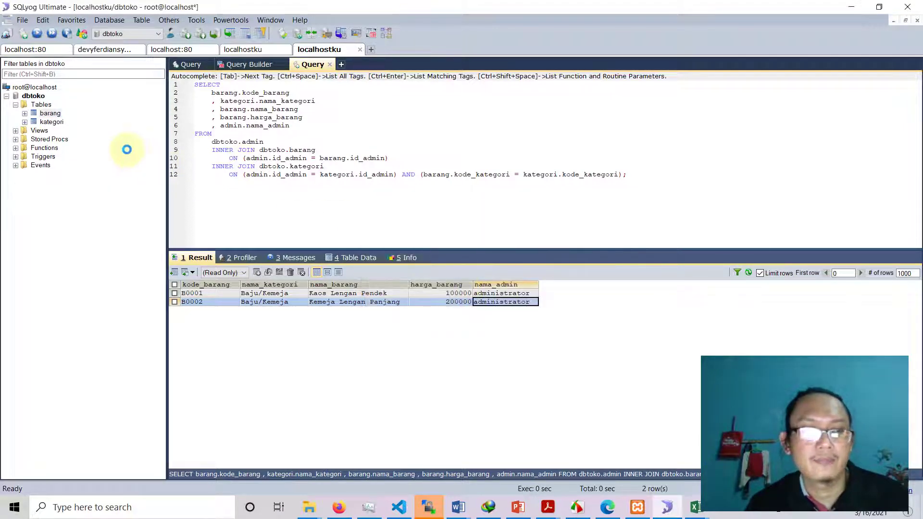
key(Delete)
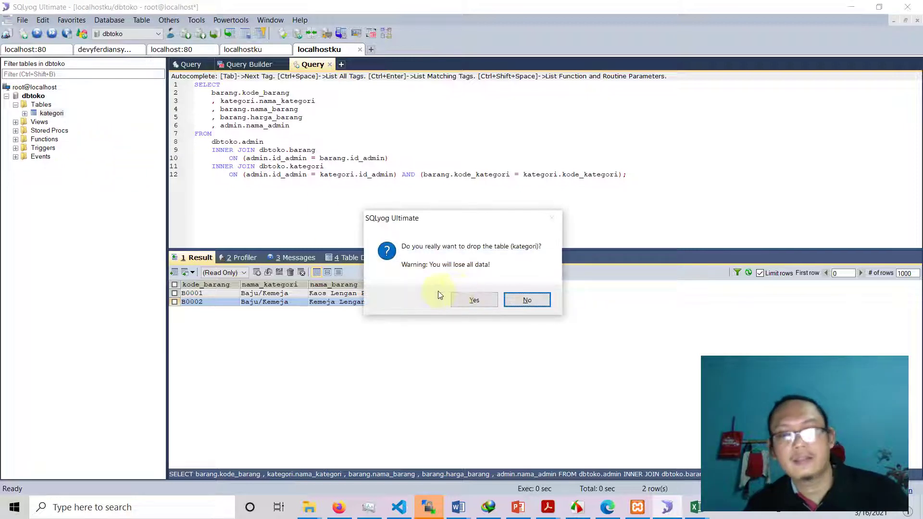
click(465, 300)
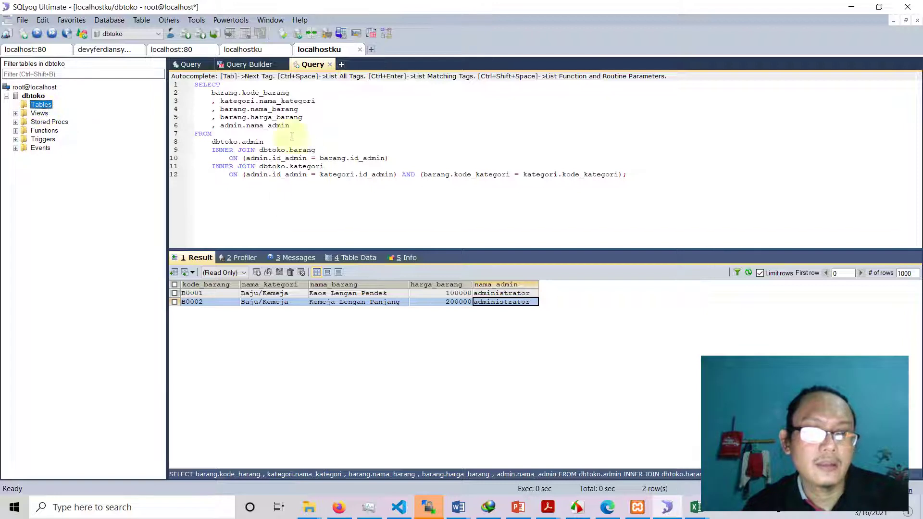
Run the join query again and check its messages against the Tables group of dbtoko
click(244, 102)
click(38, 38)
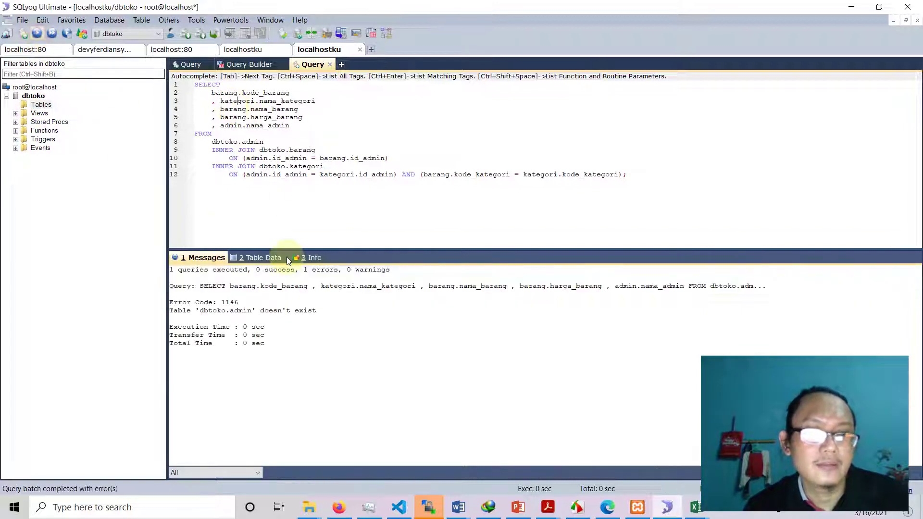
double_click(239, 311)
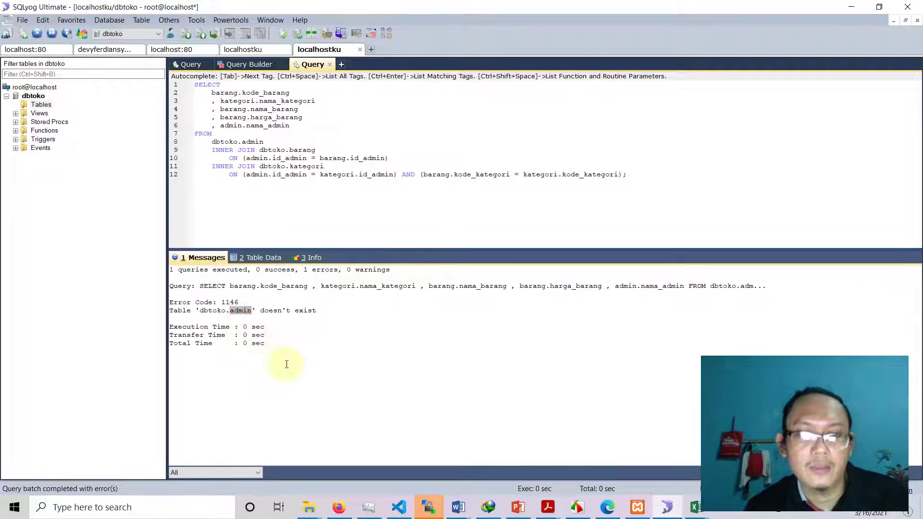
click(34, 96)
click(41, 106)
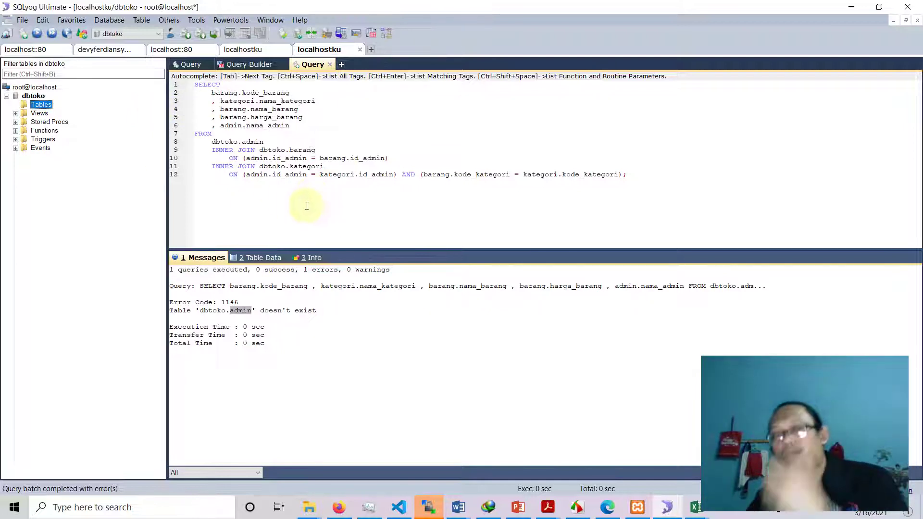
Switch to File Explorer, open tabel_dbtoko.sql from drive D in Notepad, and maximize its window
click(308, 505)
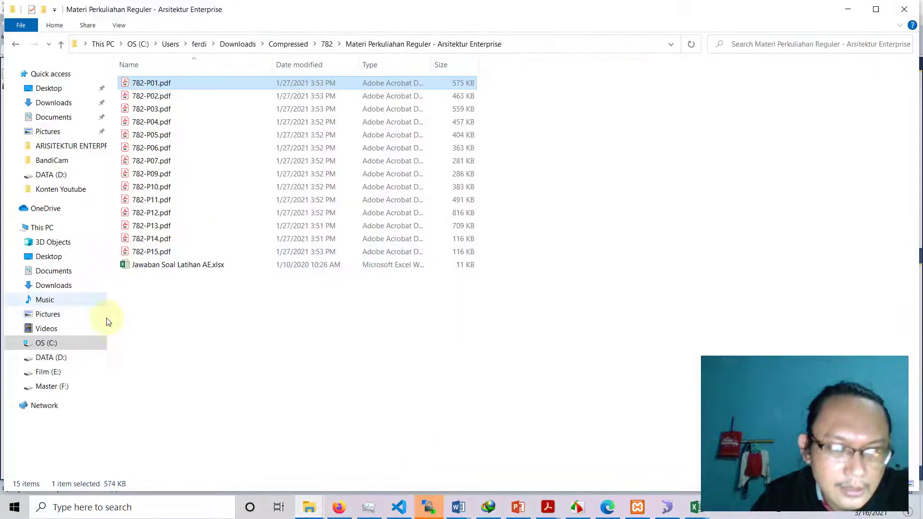
click(55, 357)
scroll(224, 305, down, 1)
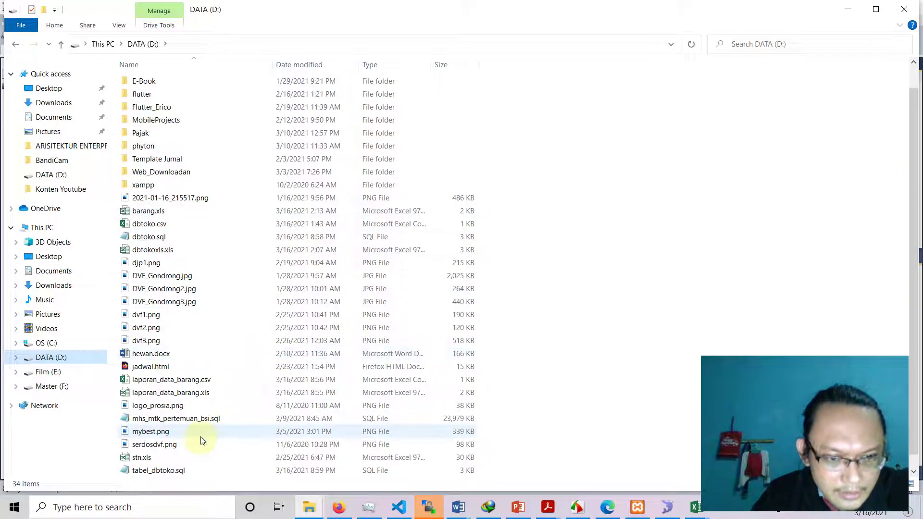
scroll(205, 444, down, 1)
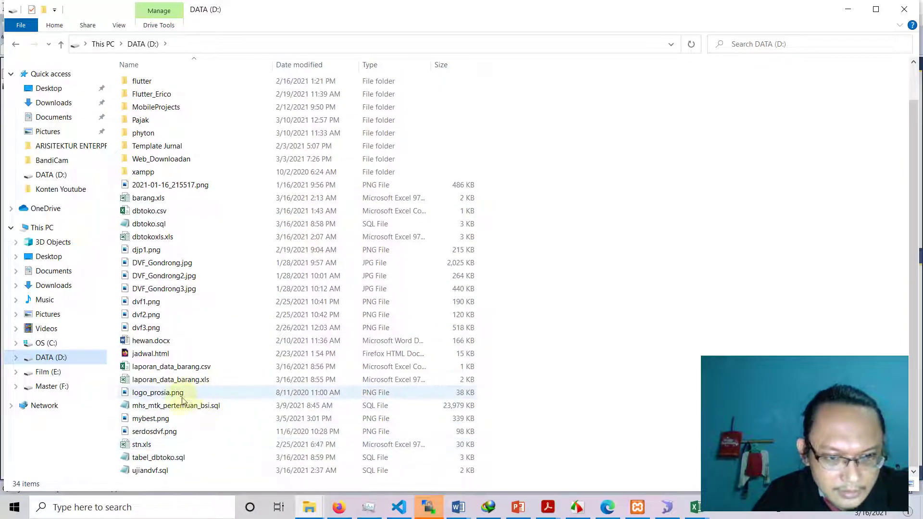
double_click(159, 461)
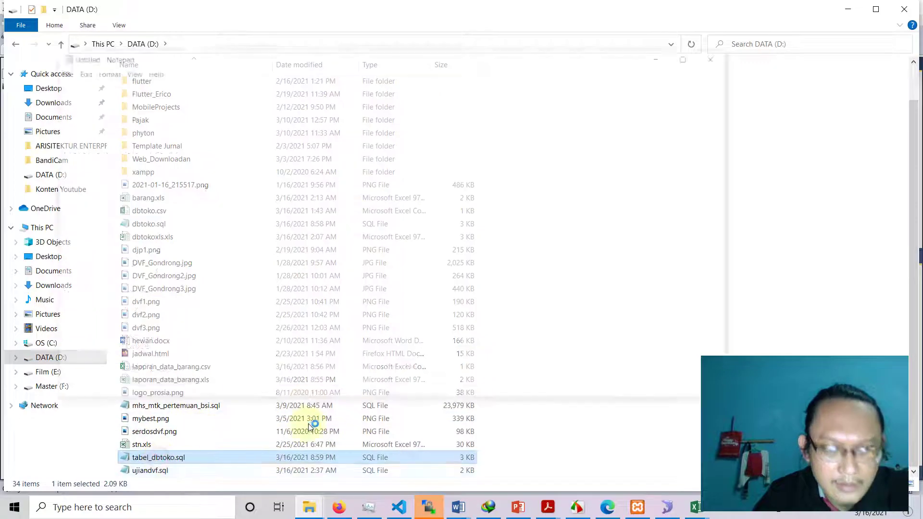
click(691, 54)
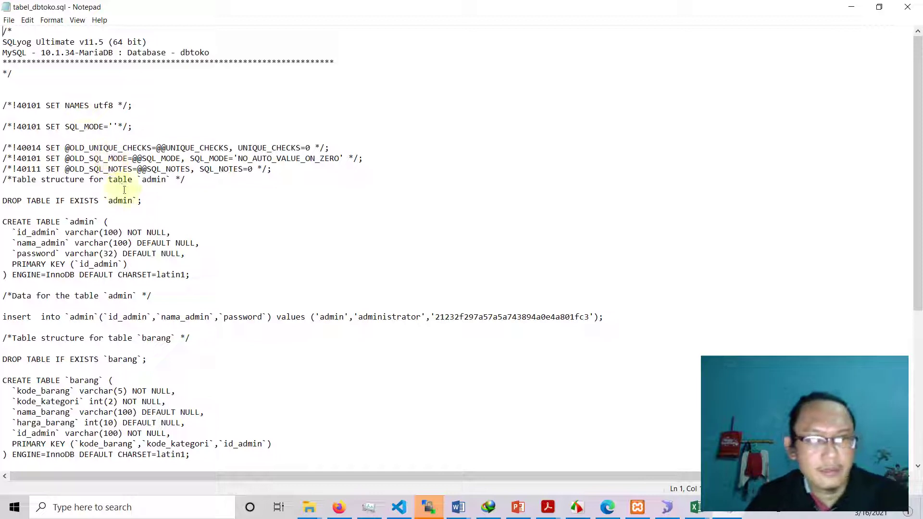
Examine the DROP TABLE, CREATE TABLE and INSERT statements for the admin table in the dump file
drag(3, 199, 149, 201)
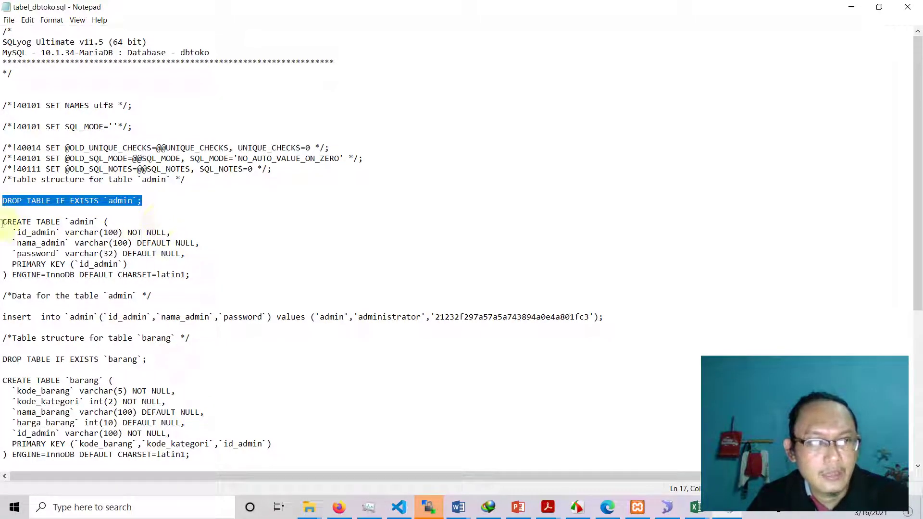
drag(3, 223, 190, 276)
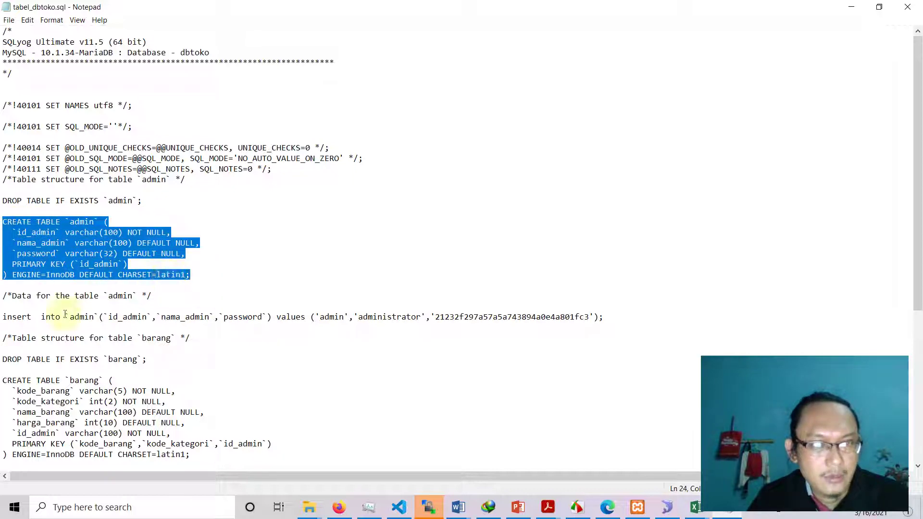
drag(2, 317, 138, 316)
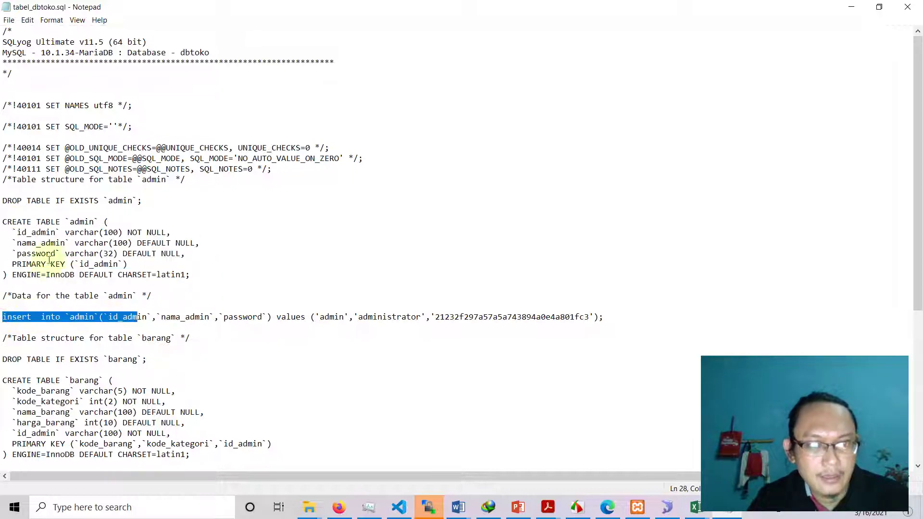
drag(2, 222, 5, 275)
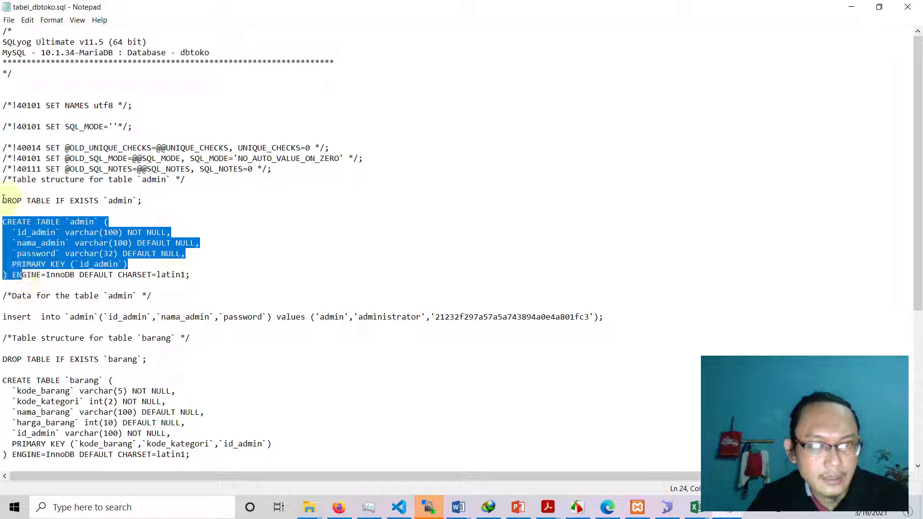
drag(3, 201, 145, 202)
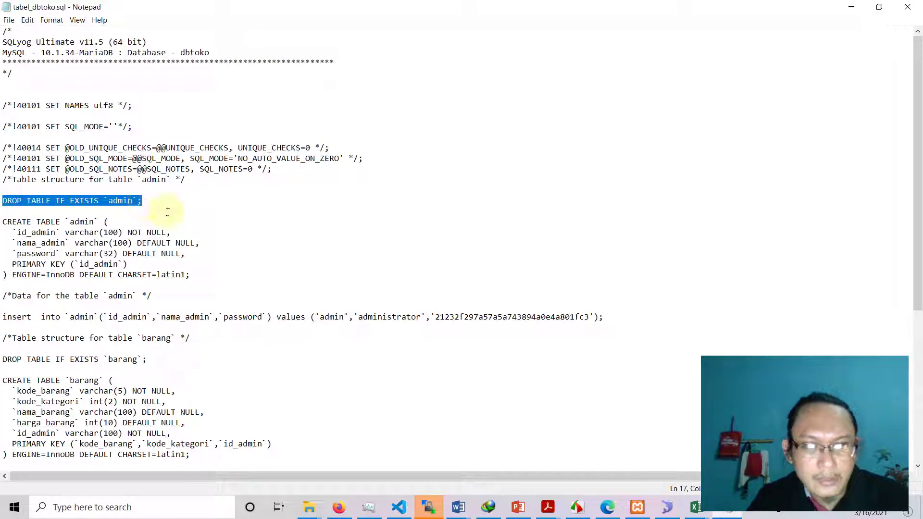
Review the admin table's CREATE TABLE and INSERT statements once more and close tabel_dbtoko.sql
double_click(10, 224)
drag(12, 226, 77, 275)
drag(3, 317, 511, 325)
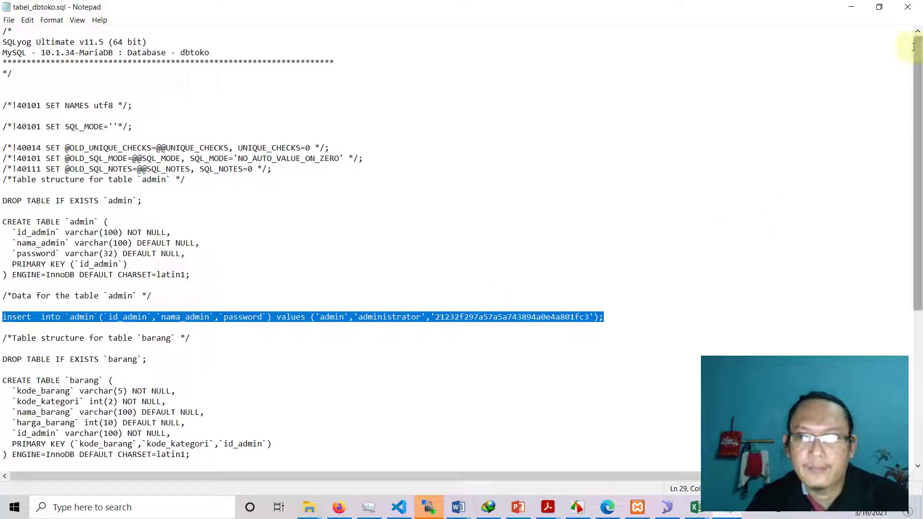
click(905, 9)
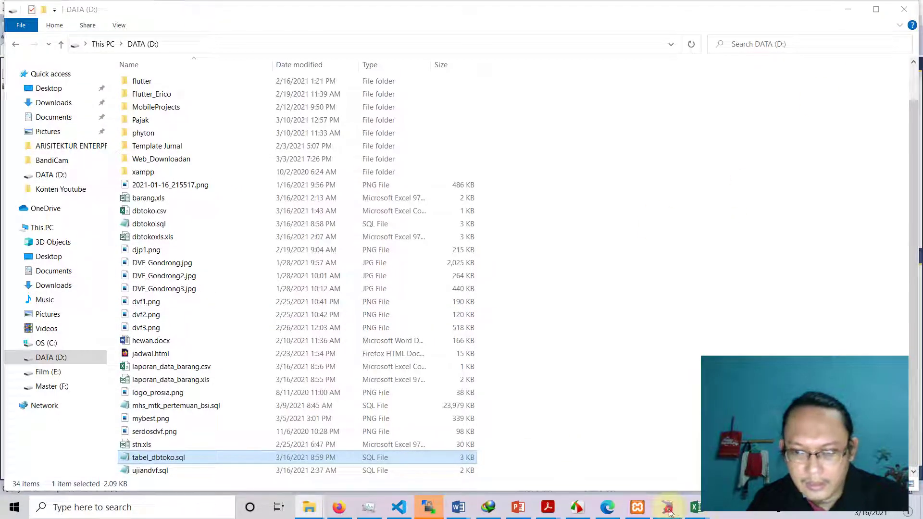
Switch to SQLyog and choose D:\tabel_dbtoko.sql as the SQL script to execute on the dbtoko database
click(668, 509)
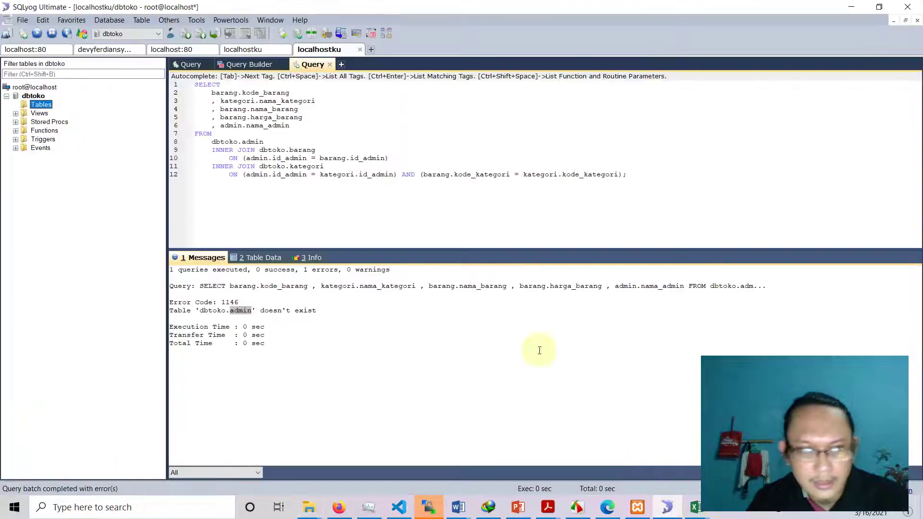
right_click(34, 97)
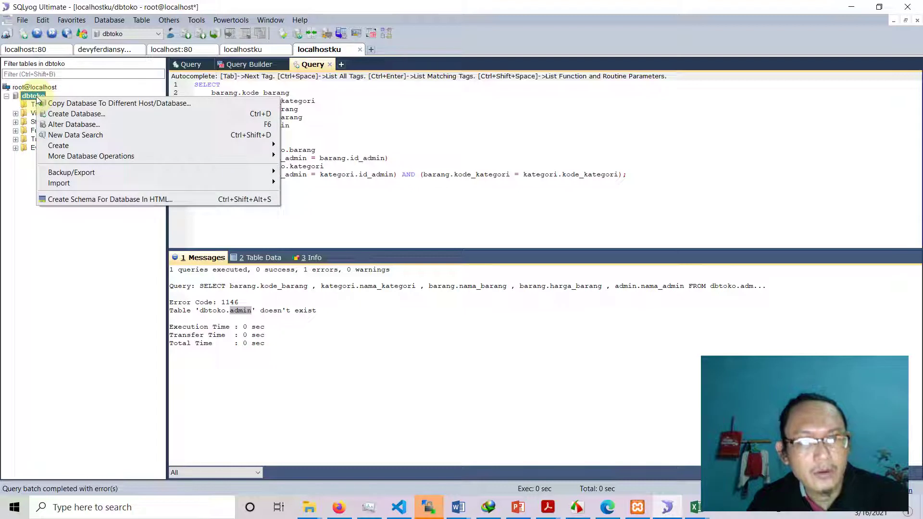
mouse_move(174, 186)
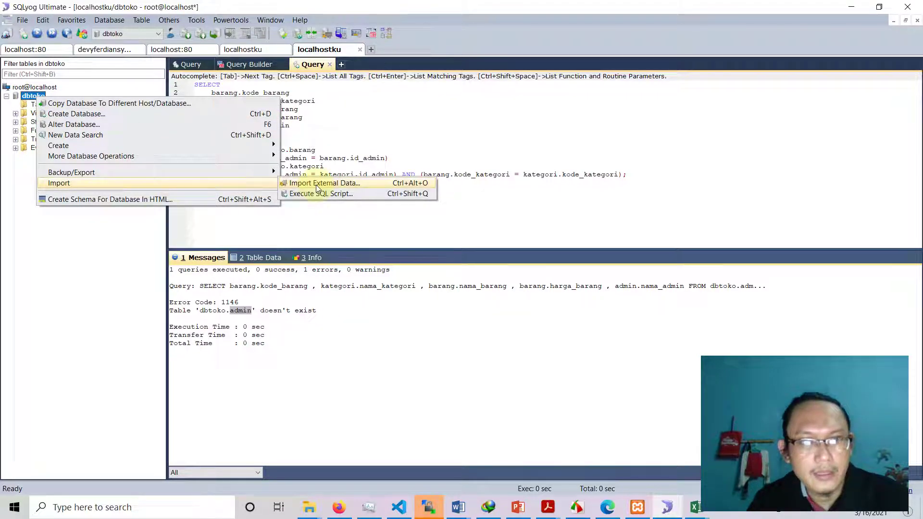
click(351, 194)
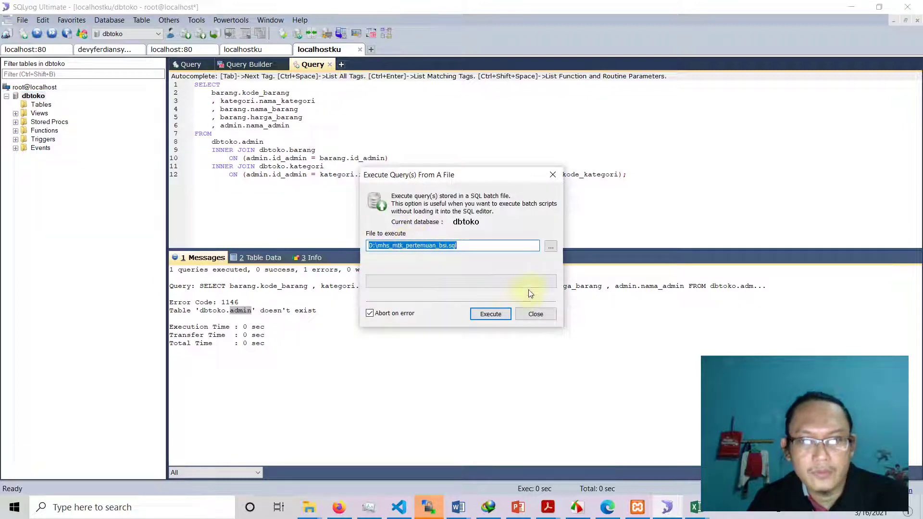
click(551, 248)
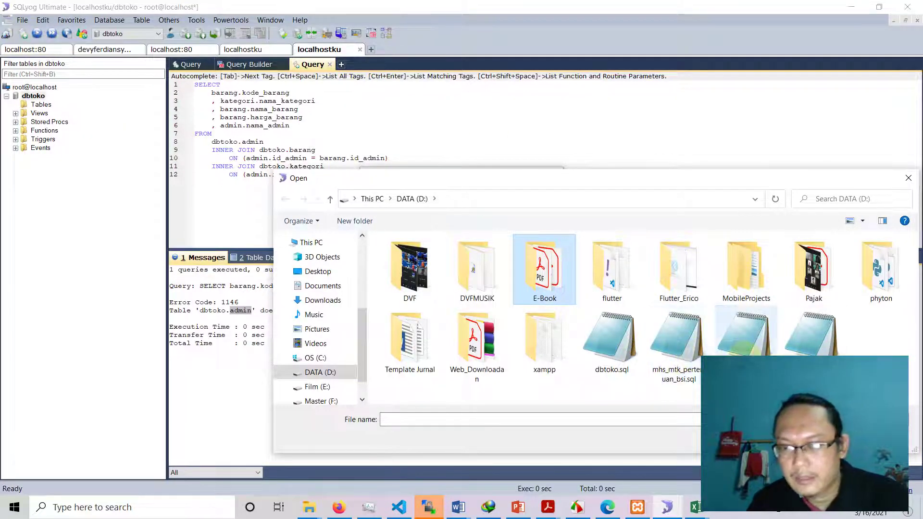
click(745, 336)
double_click(745, 336)
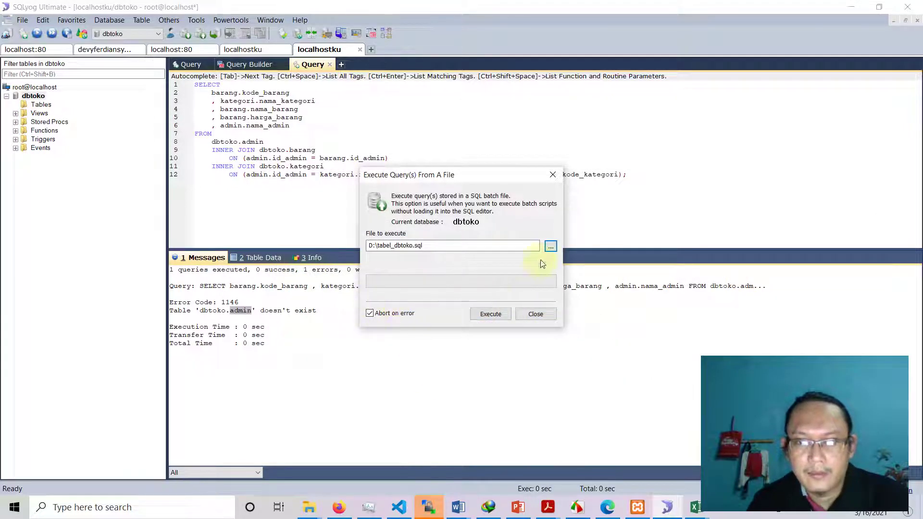
click(551, 246)
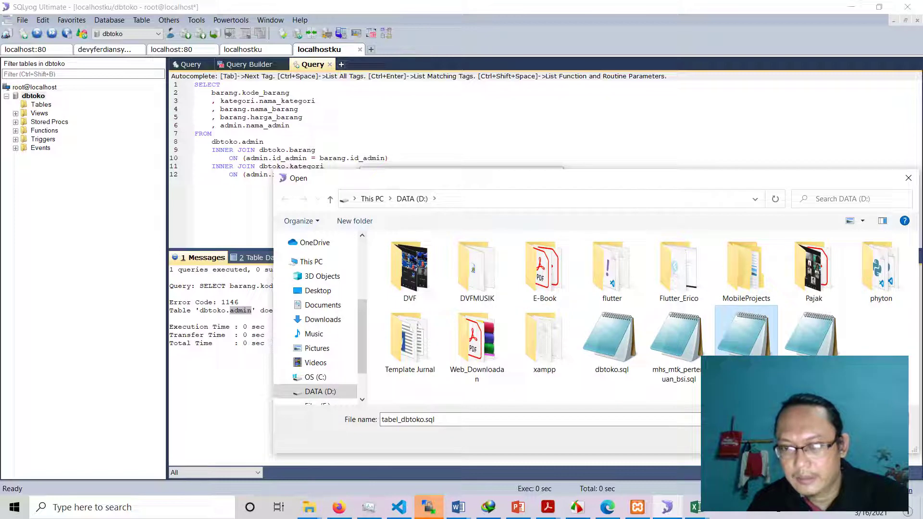
double_click(745, 337)
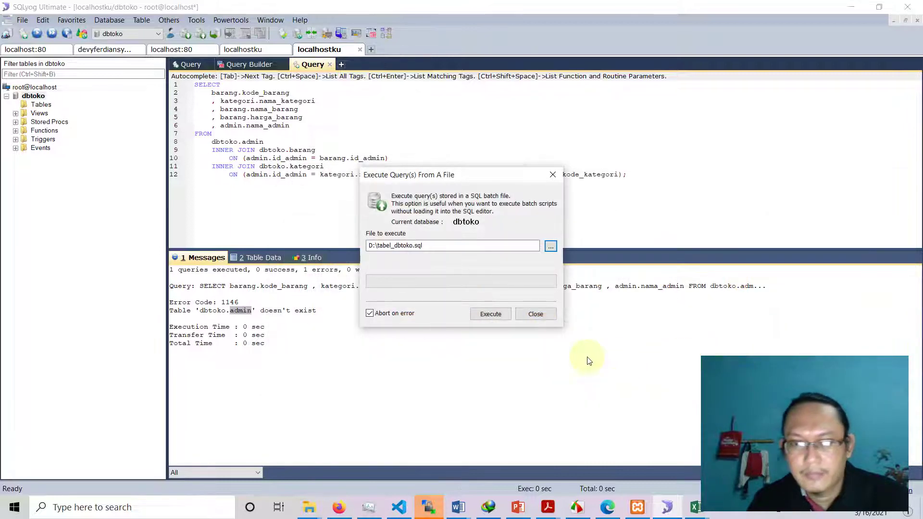
Execute the chosen script in the dbtoko database and refresh the object browser
click(490, 314)
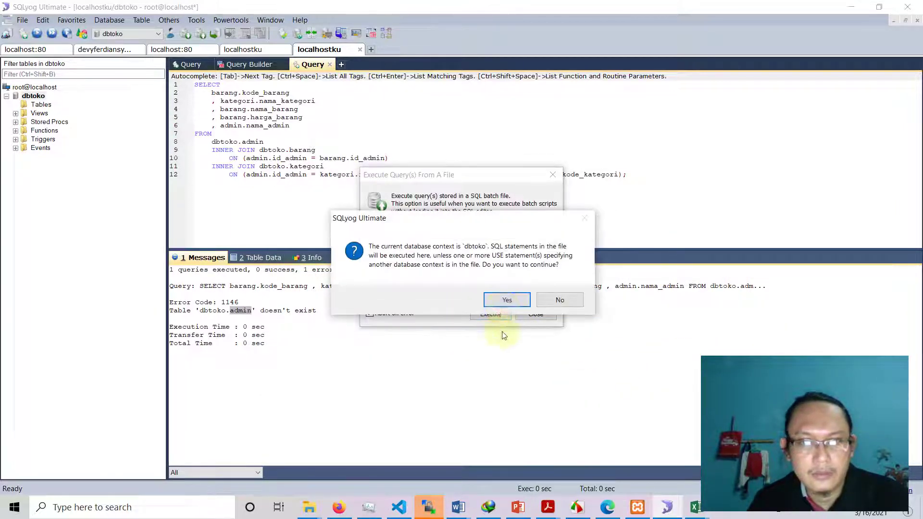
click(504, 299)
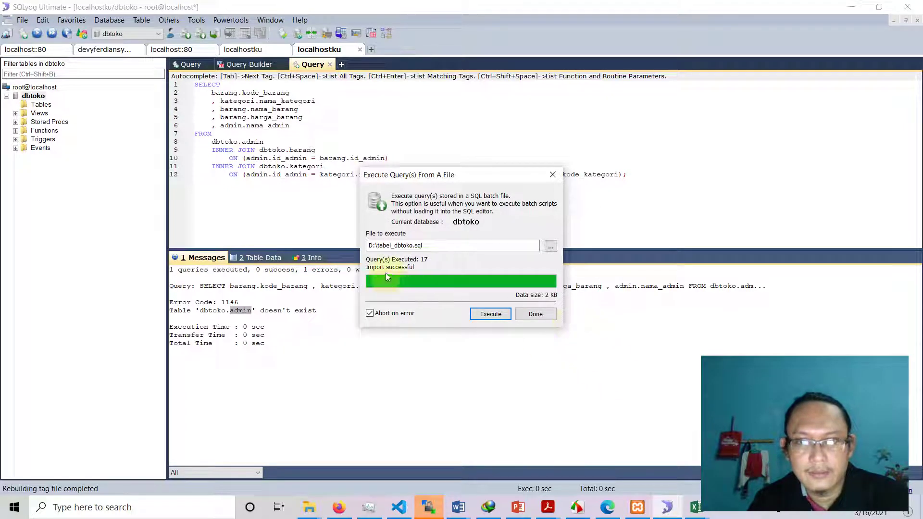
click(535, 314)
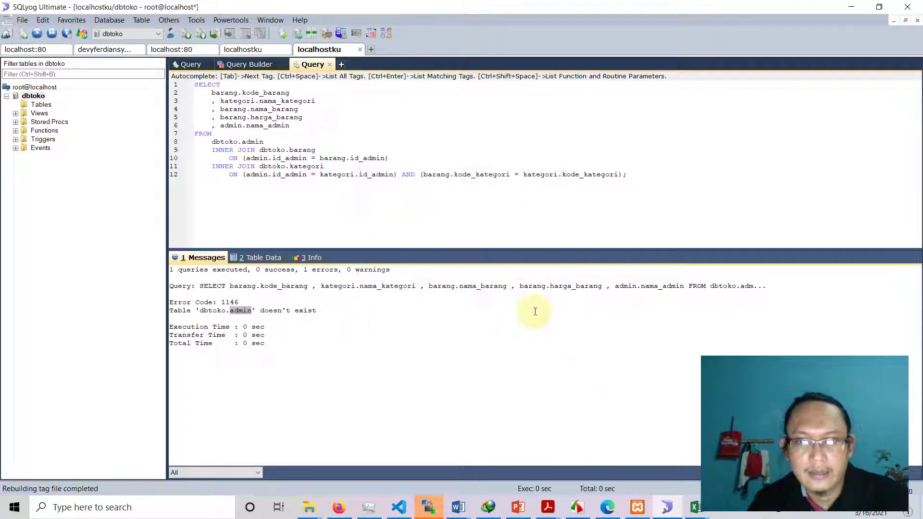
click(34, 96)
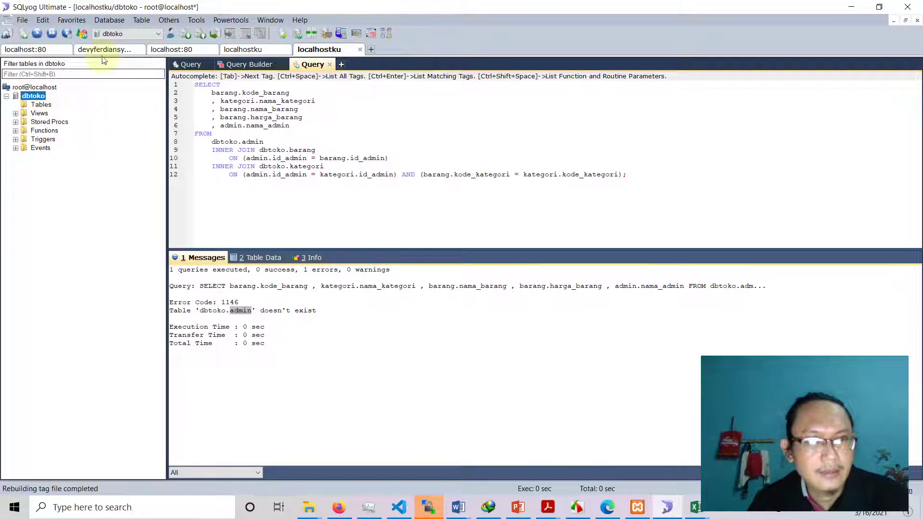
click(85, 34)
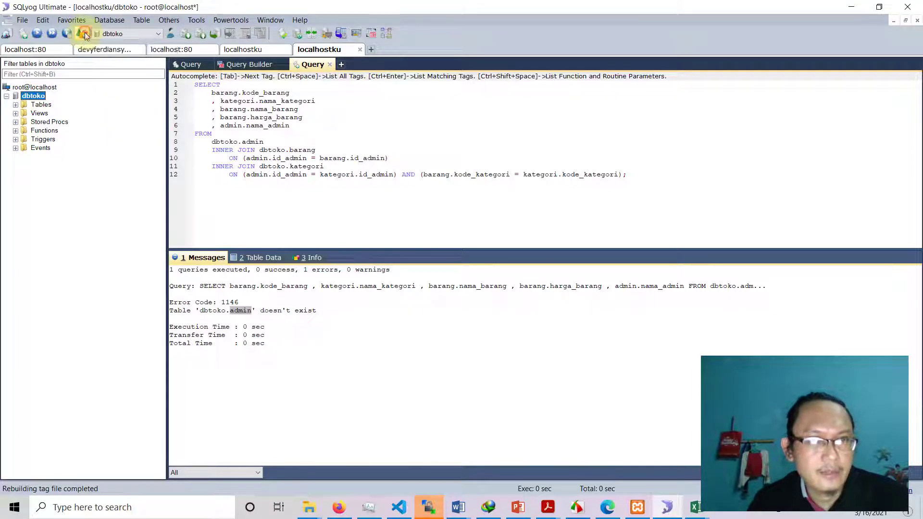
Check the data of the restored admin, barang and kategori tables and rerun the join query
click(24, 105)
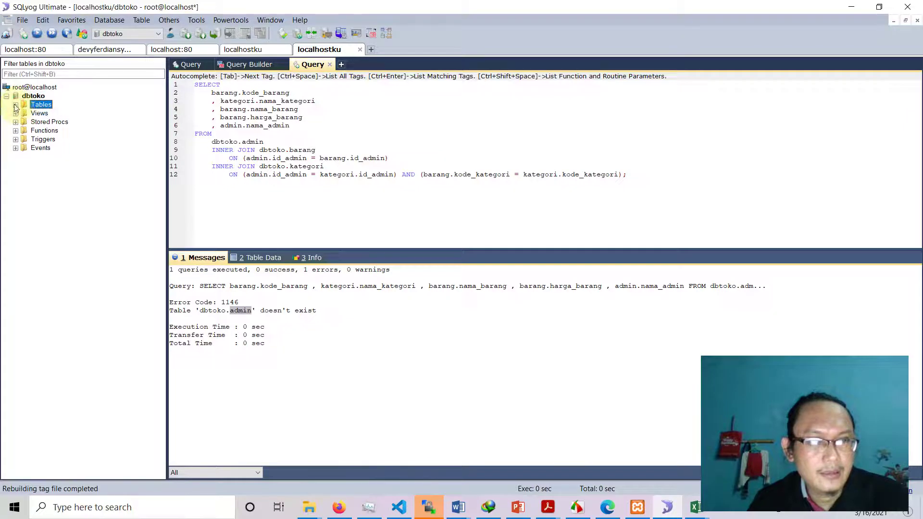
click(16, 105)
click(49, 113)
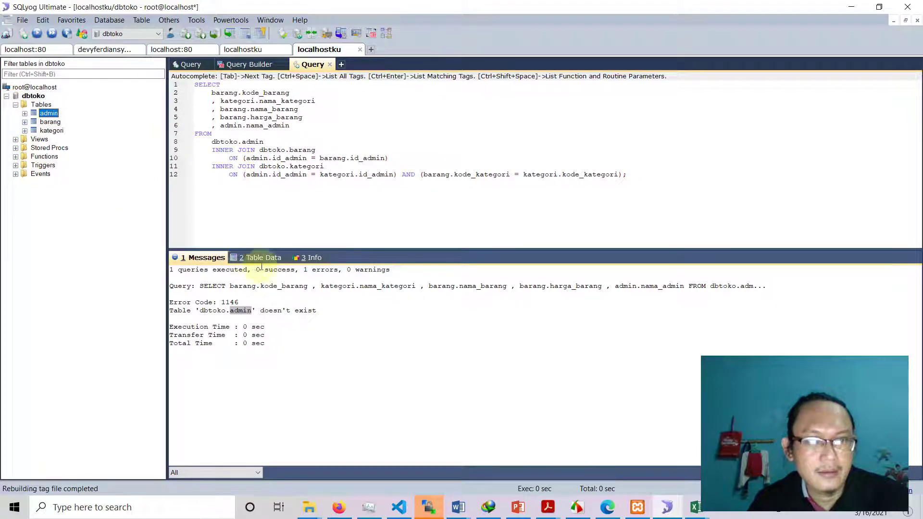
click(257, 258)
click(50, 122)
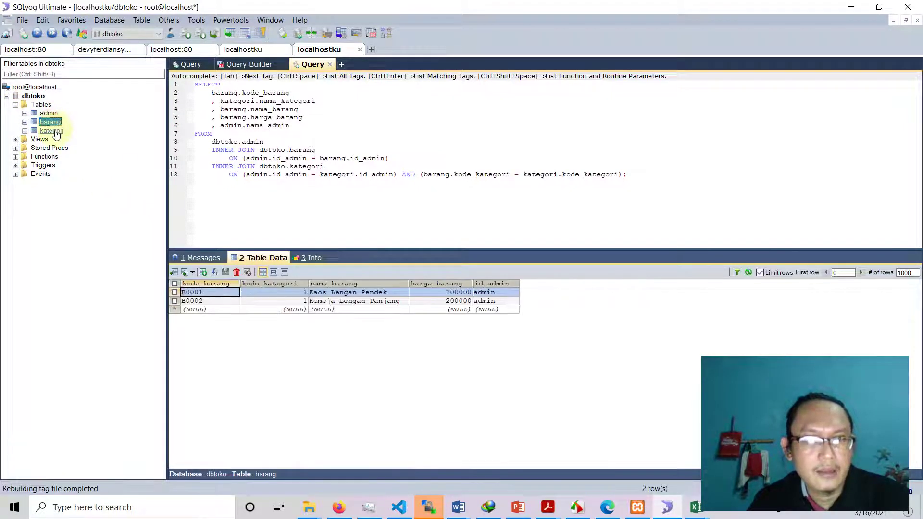
click(52, 130)
click(288, 125)
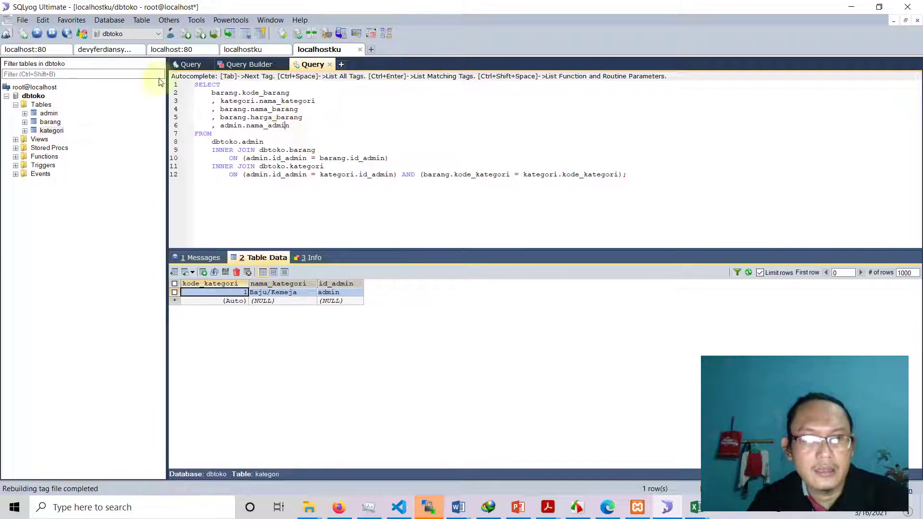
click(37, 33)
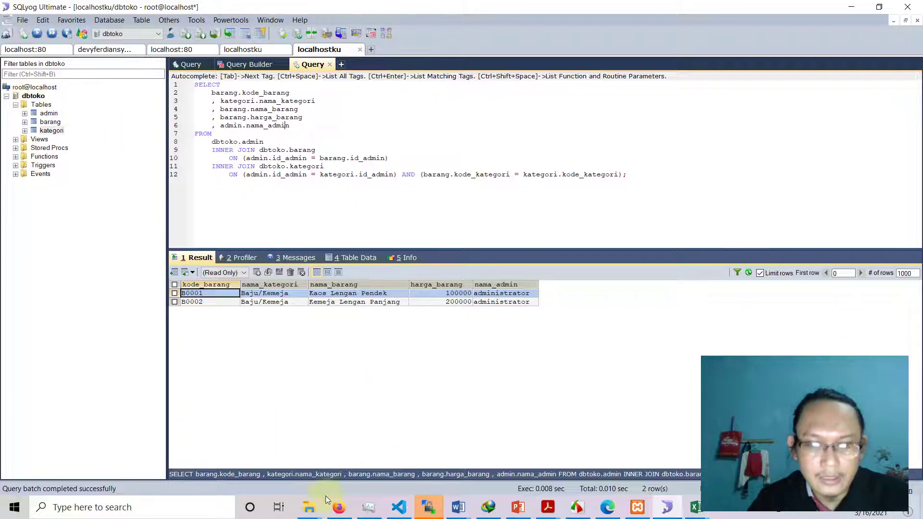
Switch to File Explorer and open dbtoko.sql from drive D in Notepad
mouse_move(309, 505)
click(415, 470)
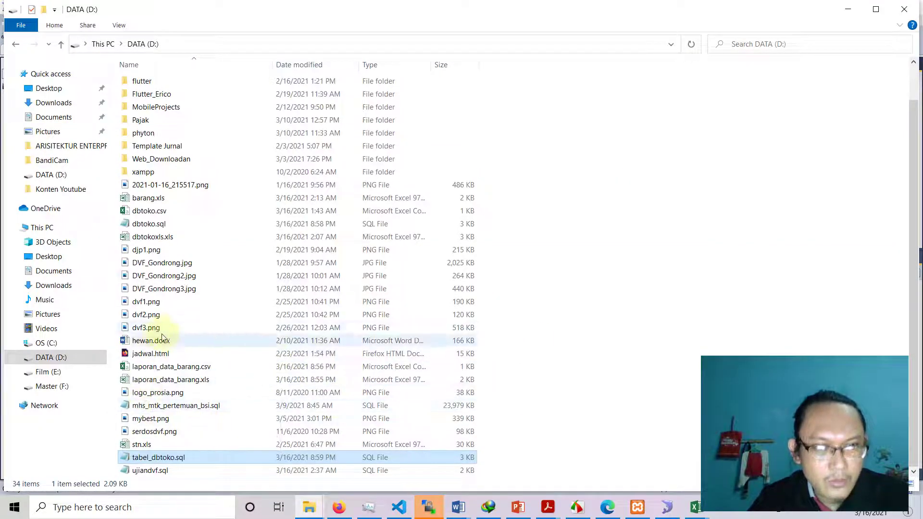
double_click(152, 224)
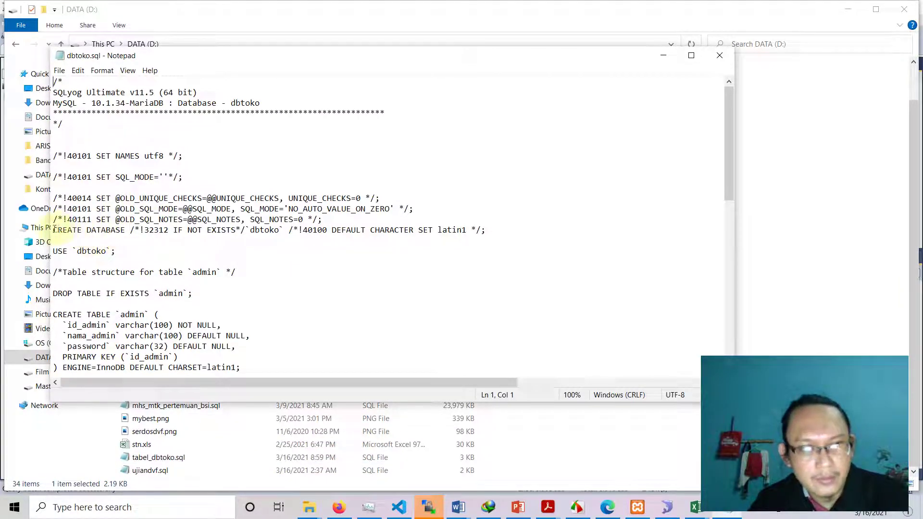
Examine the CREATE DATABASE, USE and admin table statements in the database dump, and close the file
drag(53, 229, 297, 232)
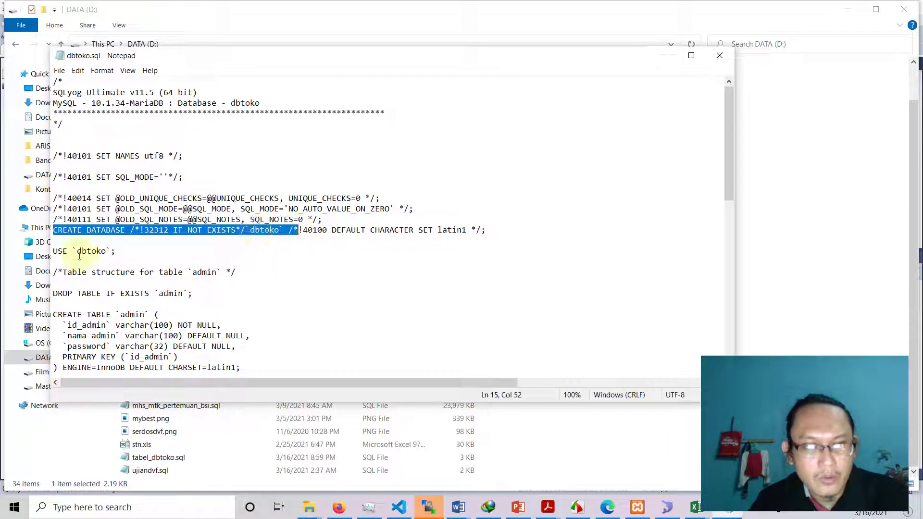
drag(120, 251, 37, 246)
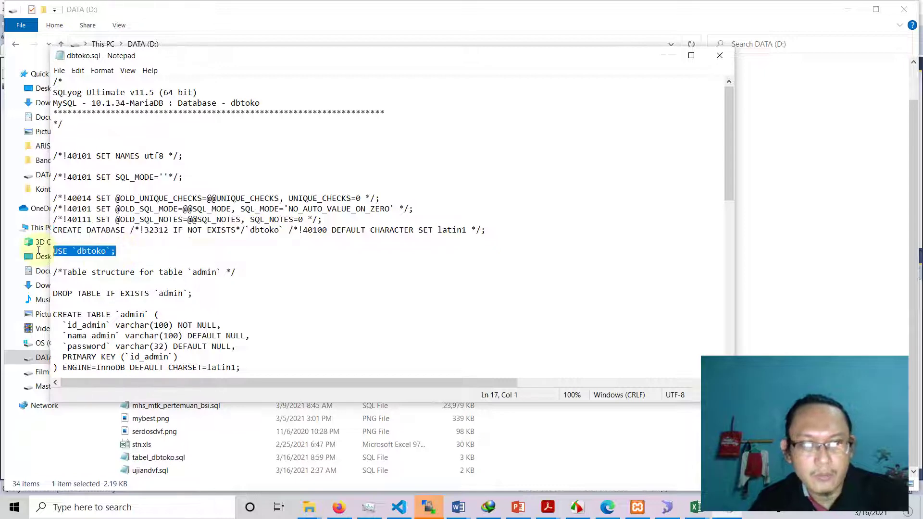
drag(53, 292, 216, 301)
scroll(232, 305, down, 1)
scroll(231, 305, down, 2)
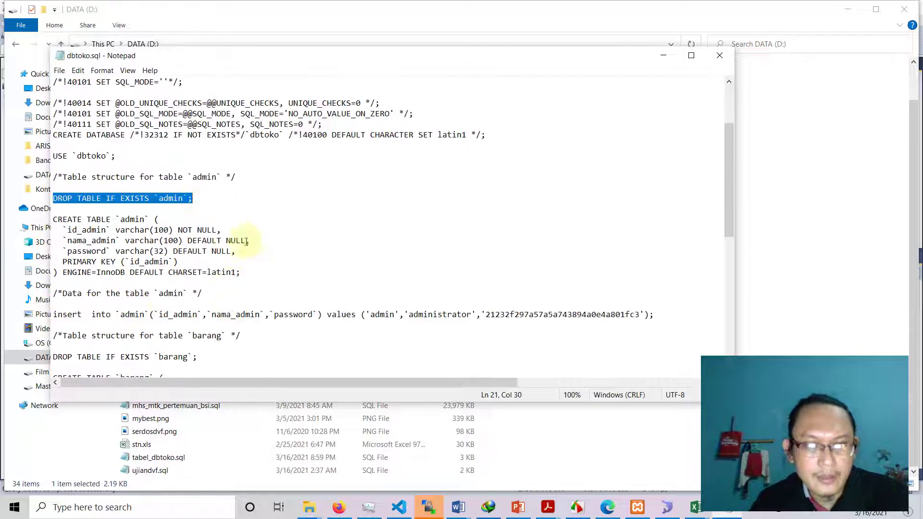
drag(54, 219, 240, 273)
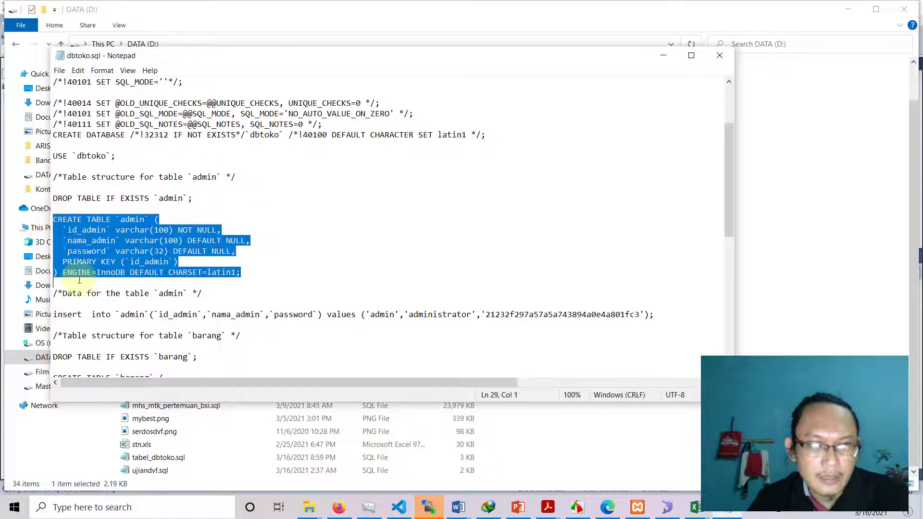
drag(53, 315, 159, 314)
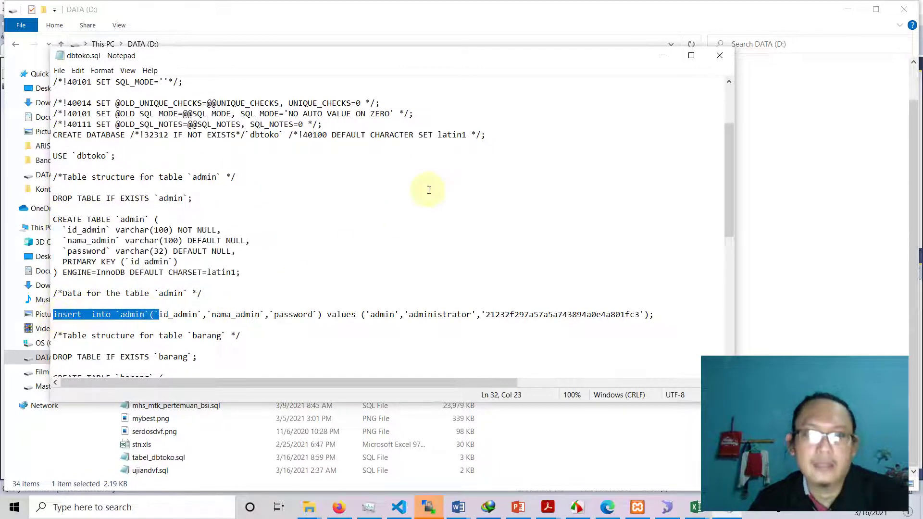
scroll(222, 227, up, 1)
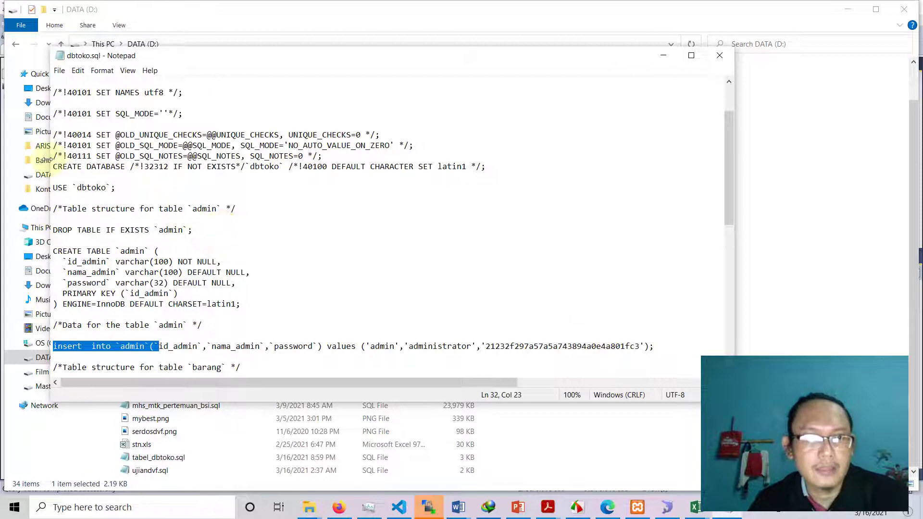
drag(53, 166, 53, 188)
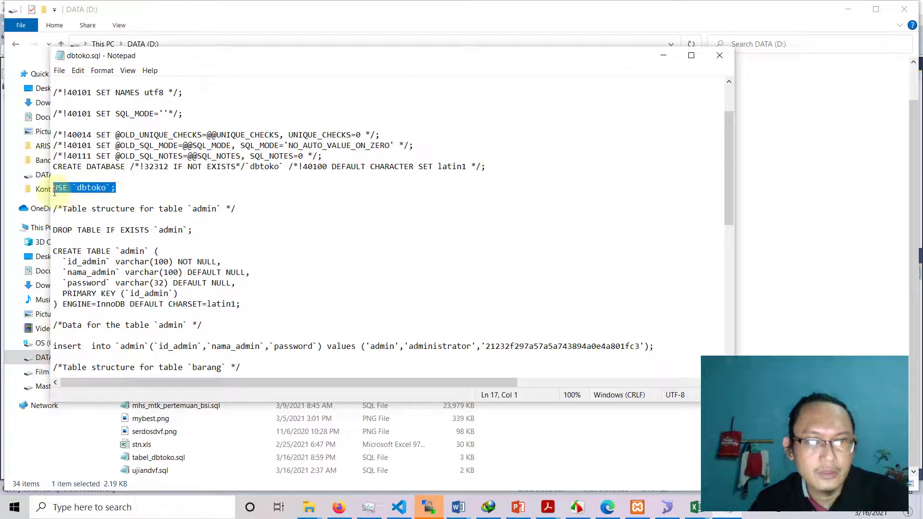
click(719, 56)
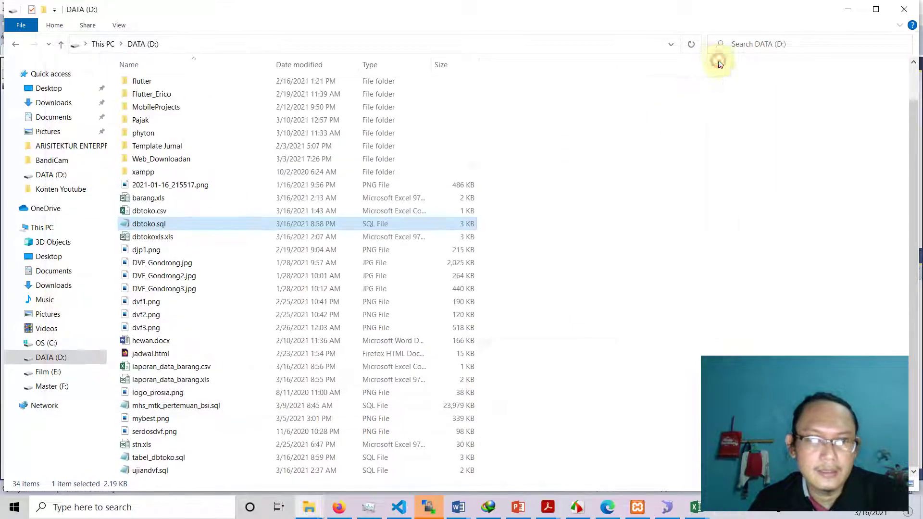
Switch to SQLyog and drop the entire dbtoko database, confirming the loss of all data
click(663, 510)
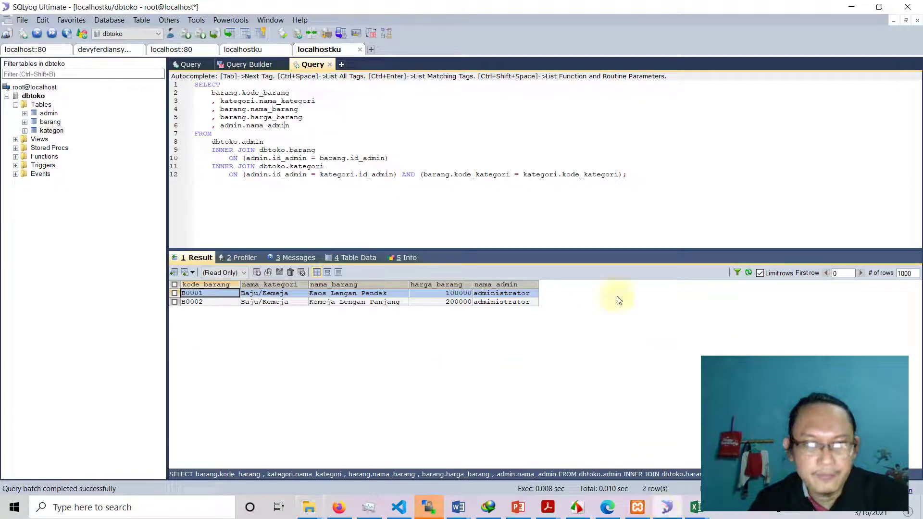
right_click(37, 100)
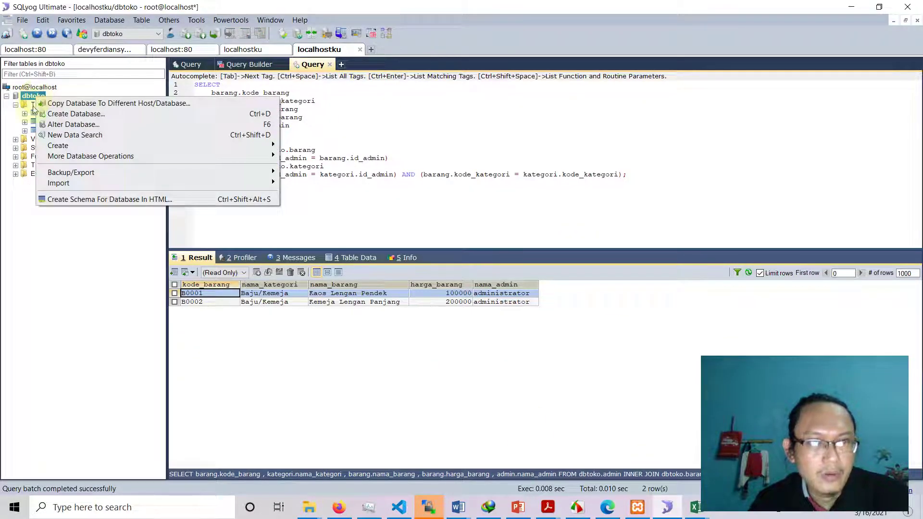
mouse_move(131, 157)
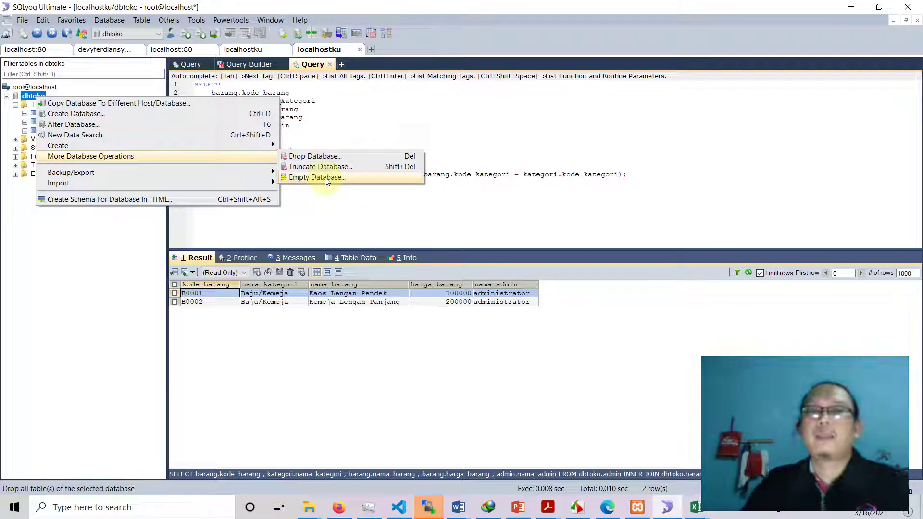
click(323, 157)
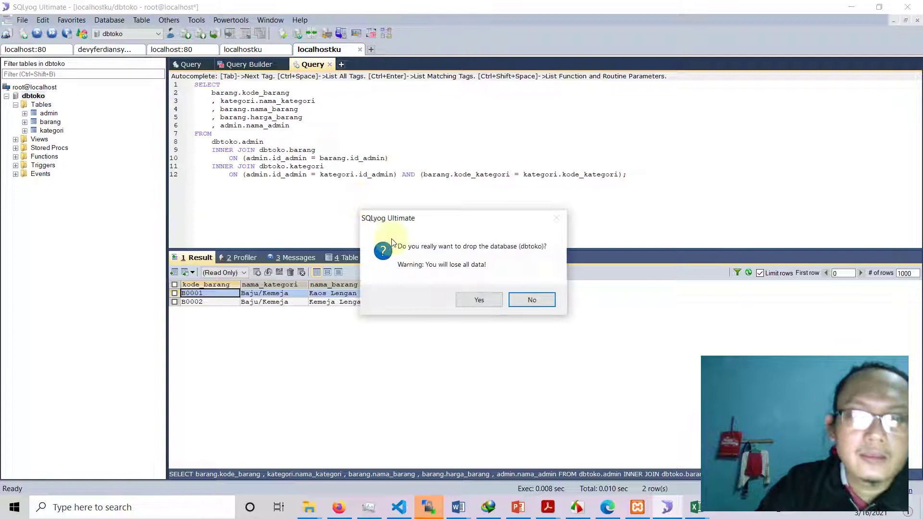
click(478, 299)
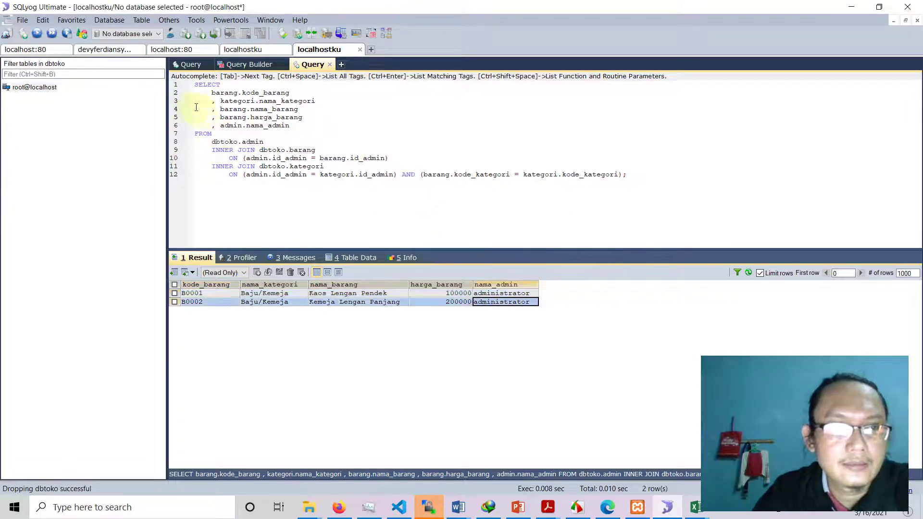
Restore the dropped dbtoko database by executing the SQL script D:\dbtoko.sql on the root@localhost connection, and close the script dialog
right_click(41, 93)
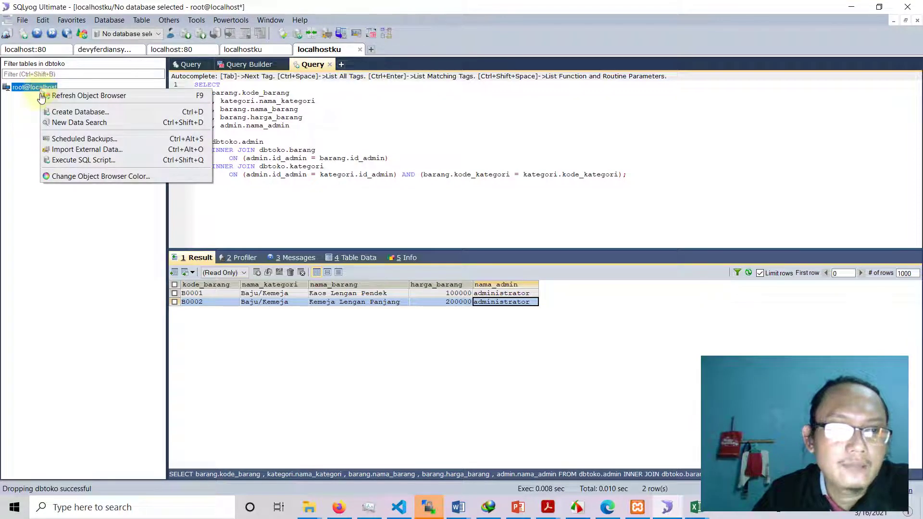
click(101, 164)
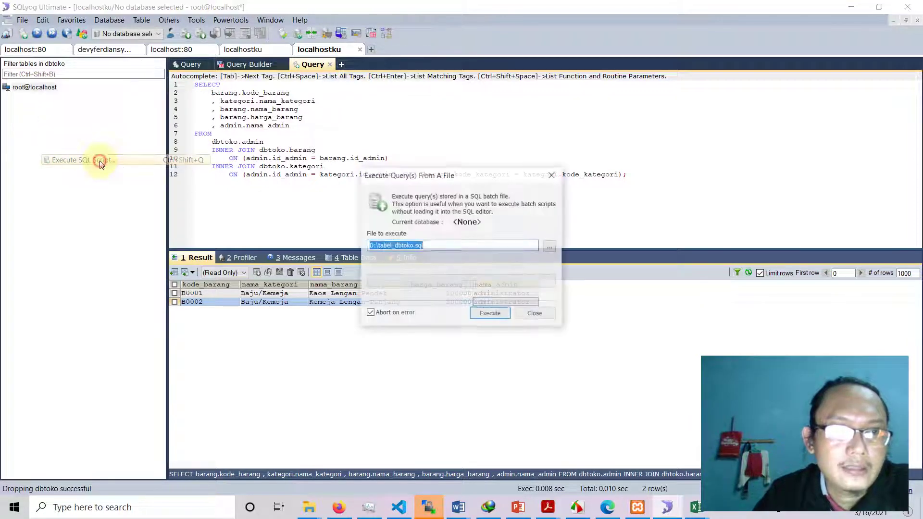
click(551, 247)
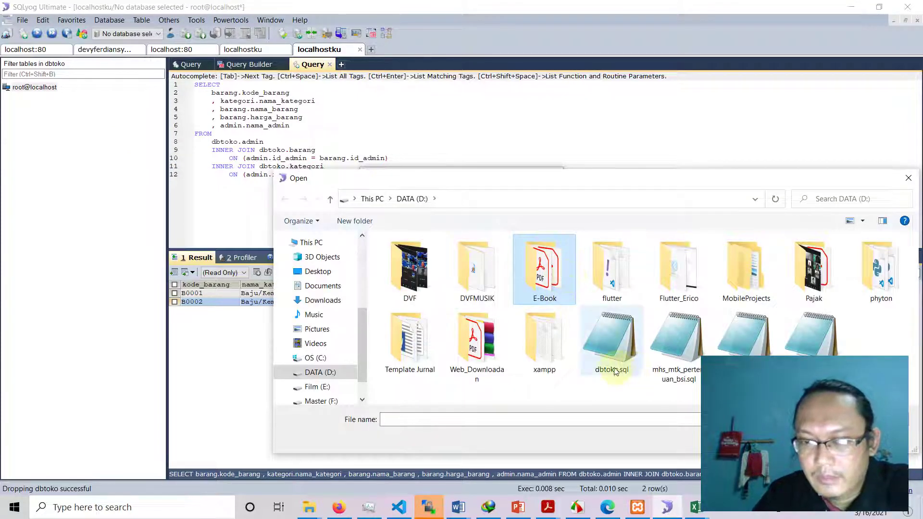
click(610, 354)
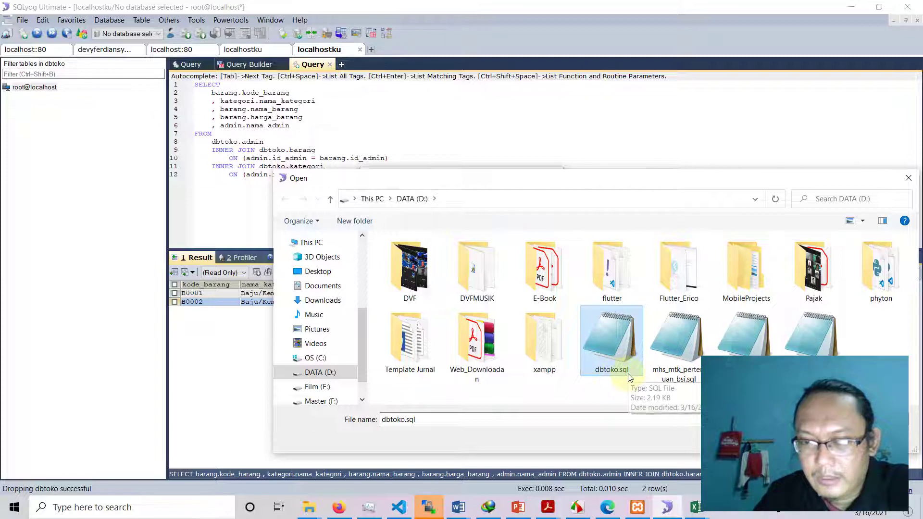
double_click(611, 354)
click(490, 313)
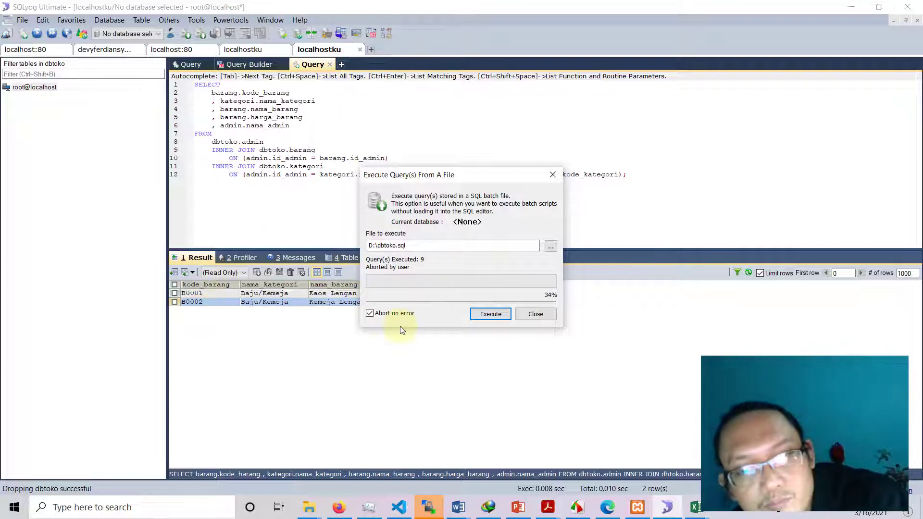
click(491, 316)
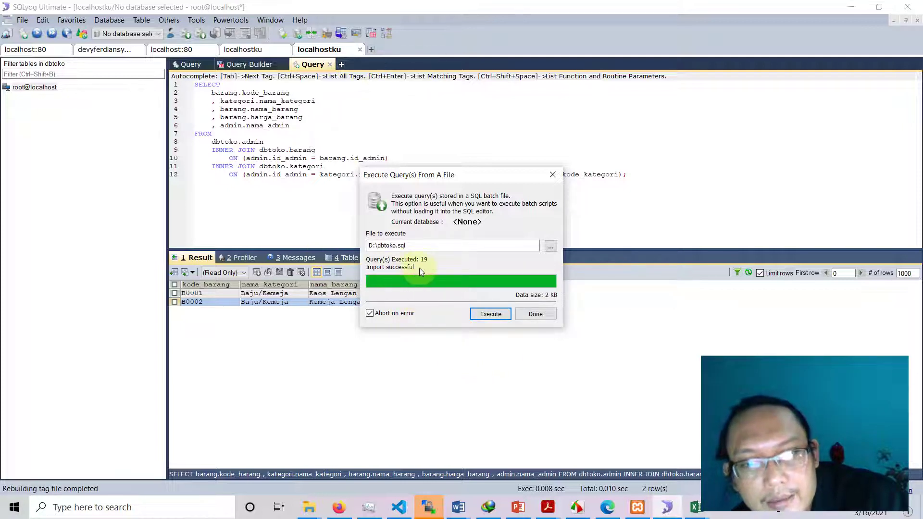
click(535, 314)
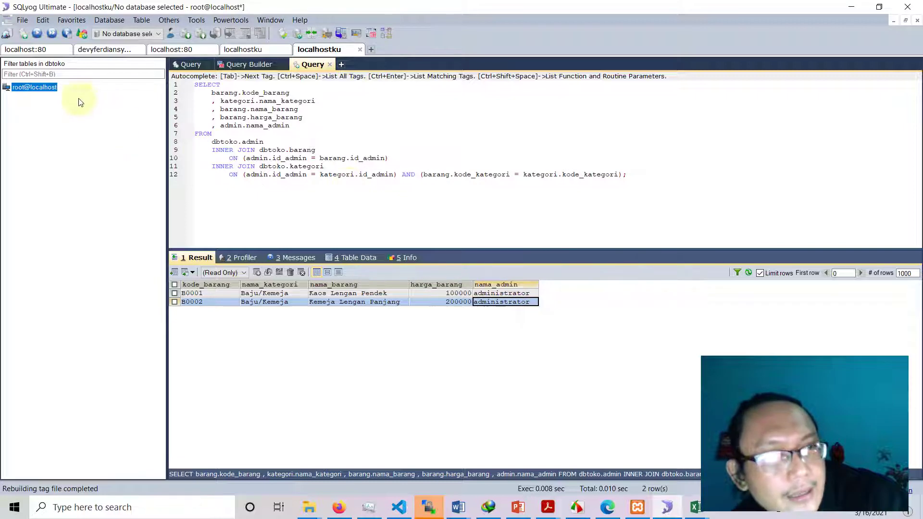
Refresh the object browser and expand the restored dbtoko database down to its list of tables
click(80, 34)
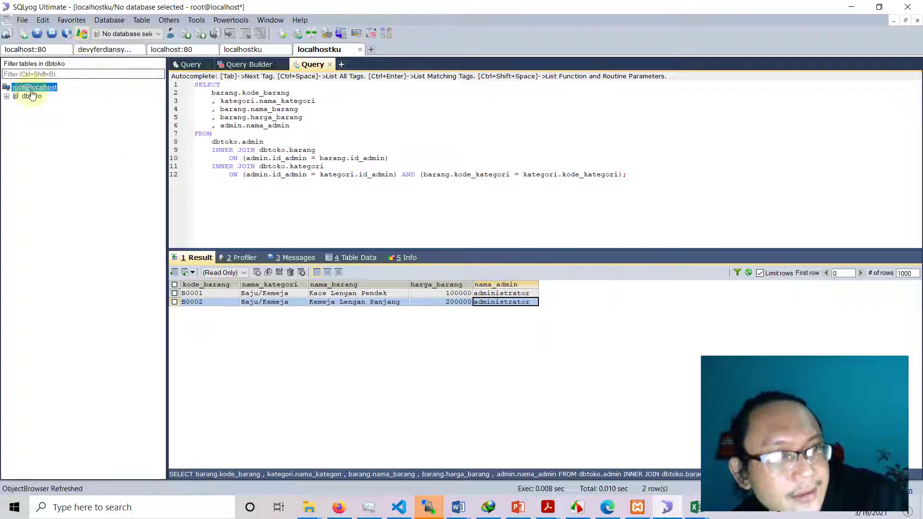
click(6, 96)
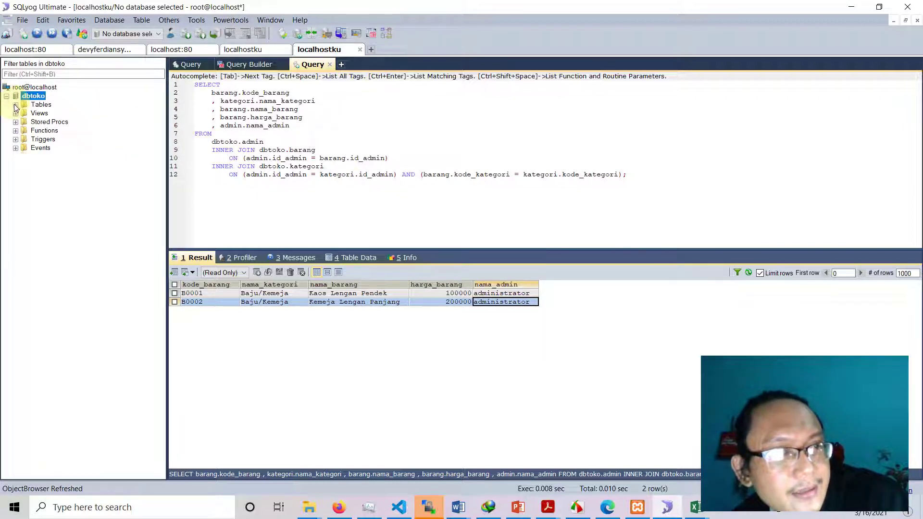
click(15, 104)
drag(48, 113, 285, 125)
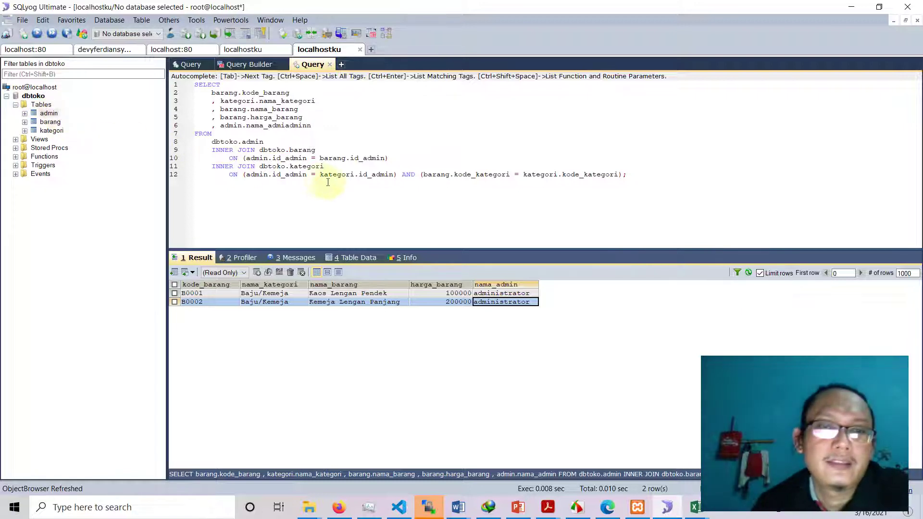